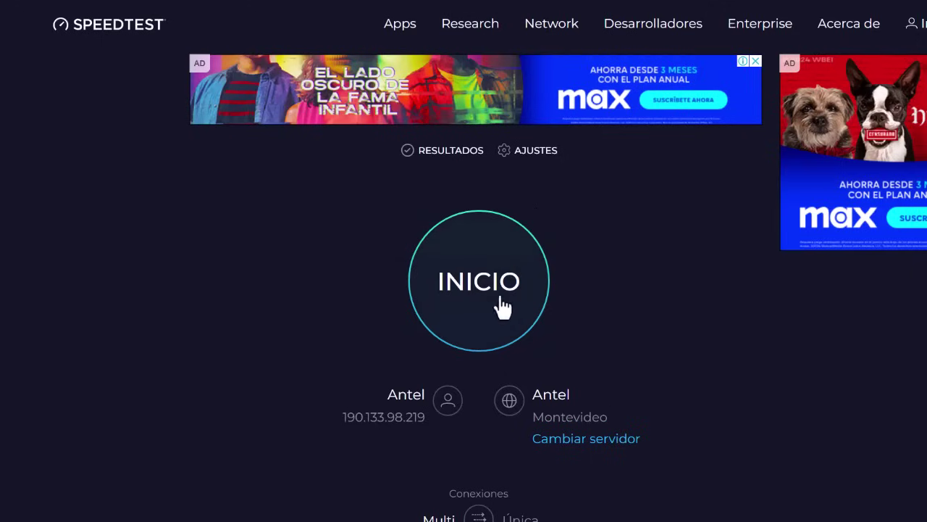
Run a Speedtest by Ookla test on the Antel internet connection.
left_click(470, 284)
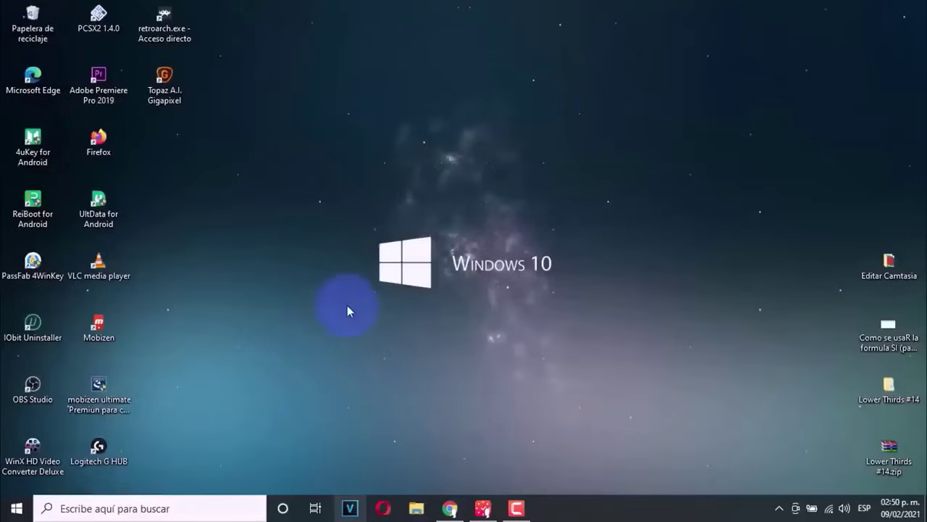
Search 'PAN' from the taskbar and launch the Control Panel.
left_click(175, 500)
type("PAN")
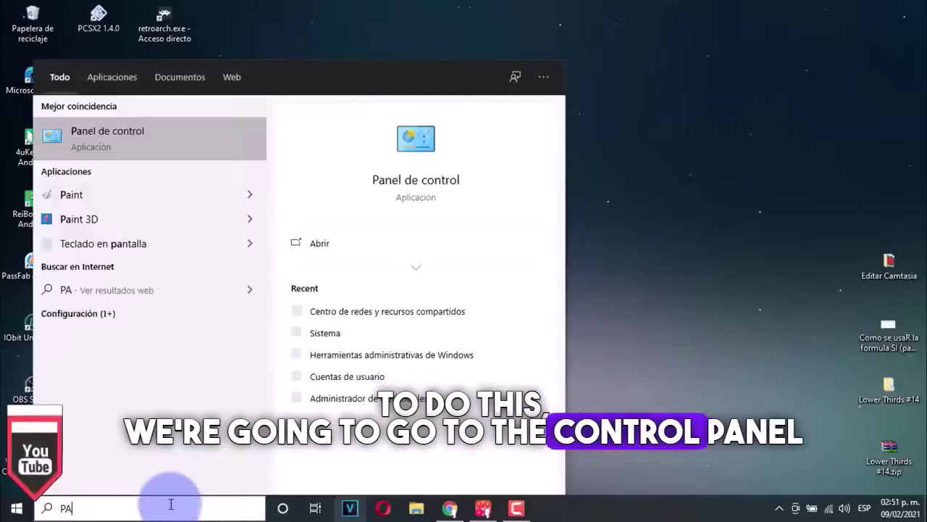
left_click(179, 143)
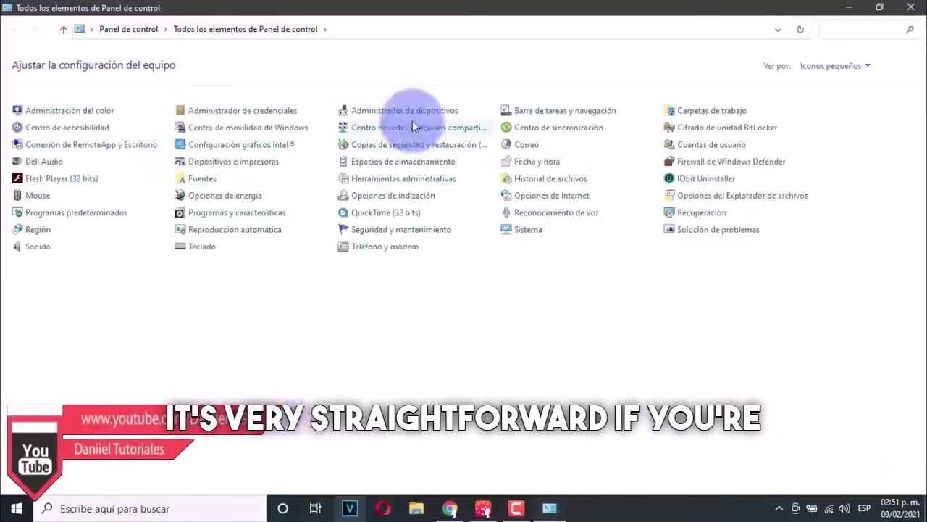
Set the Control Panel view to Iconos grandes so all items are listed.
left_click(833, 65)
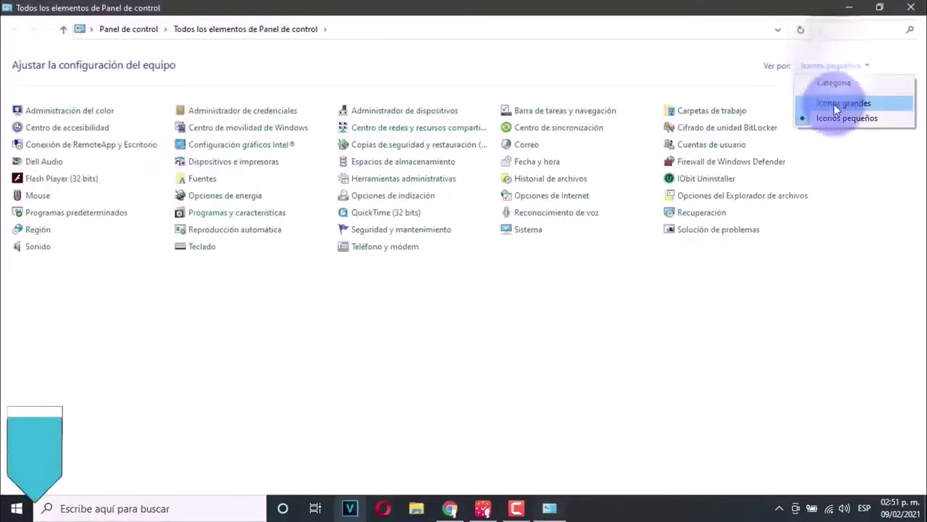
left_click(837, 105)
left_click(842, 61)
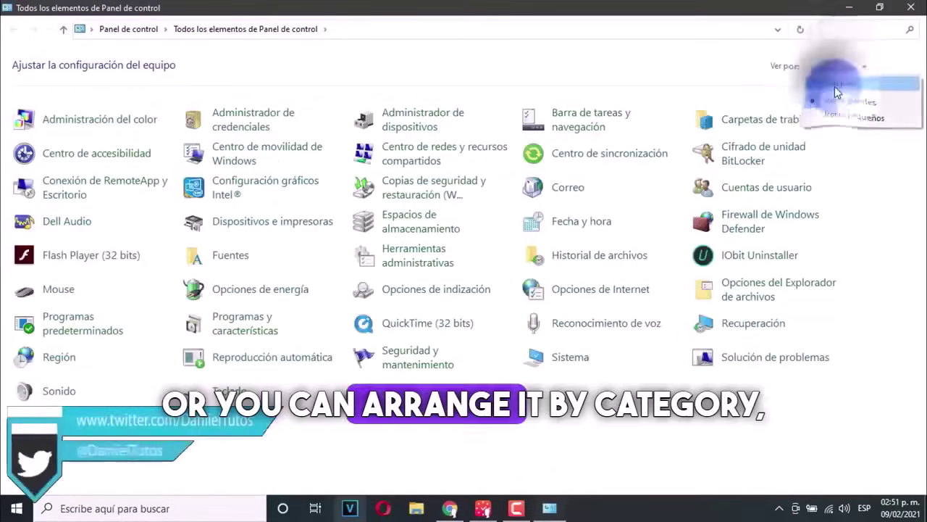
left_click(834, 87)
left_click(678, 65)
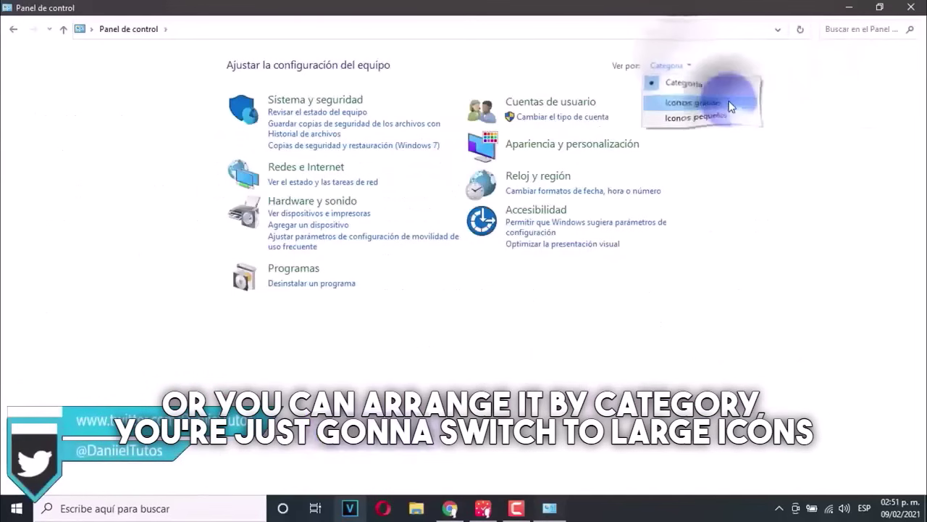
left_click(729, 103)
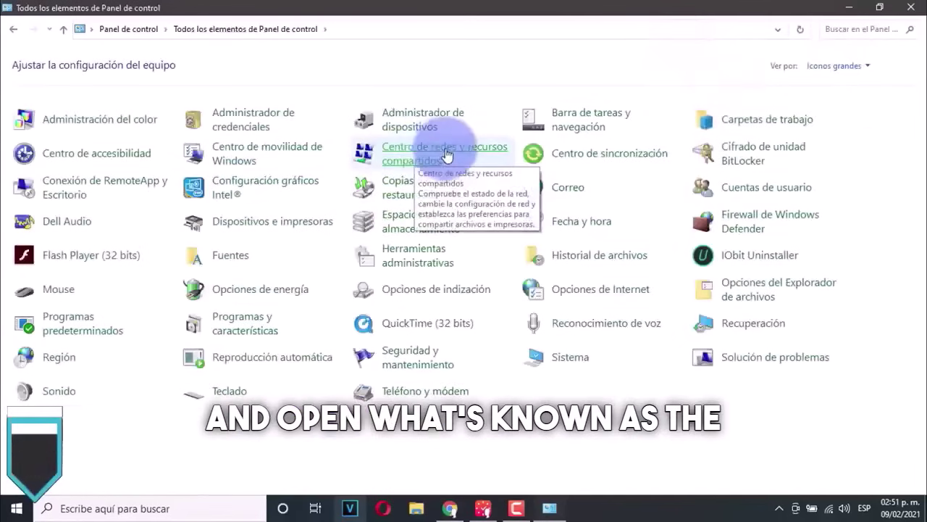
Open the Wi-Fi adapter's properties from the network adapter list in Network and Sharing Center.
left_click(445, 153)
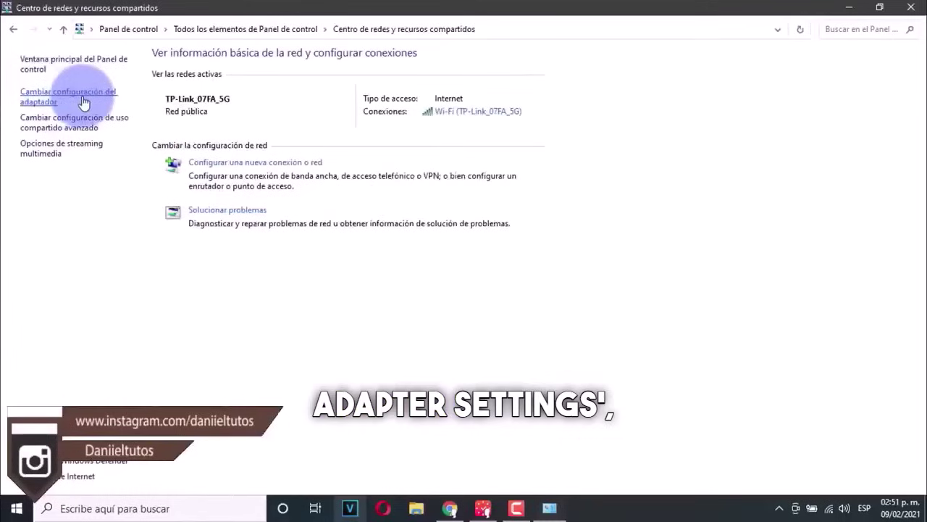
left_click(65, 95)
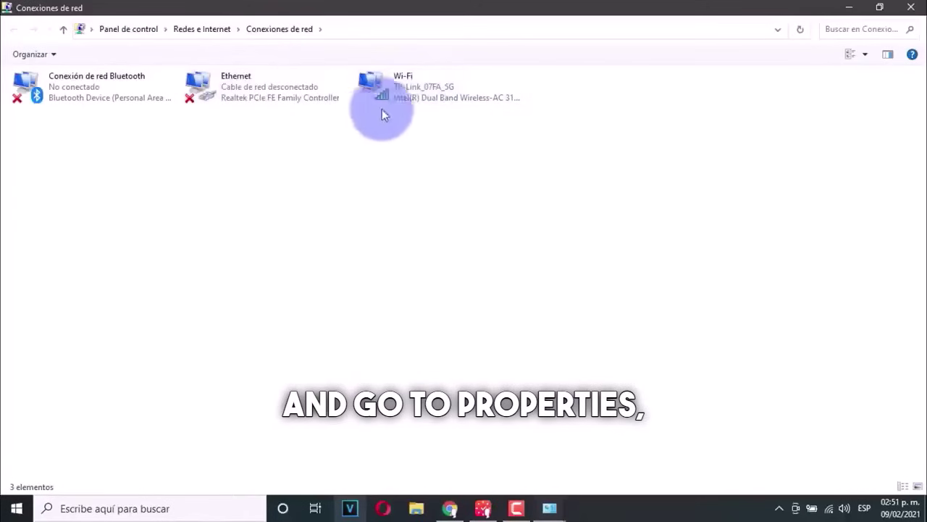
right_click(400, 84)
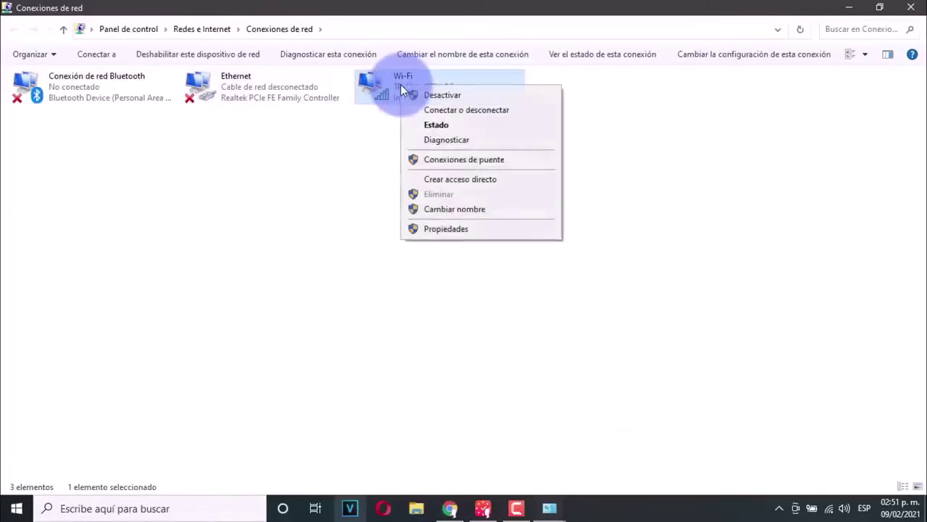
left_click(455, 230)
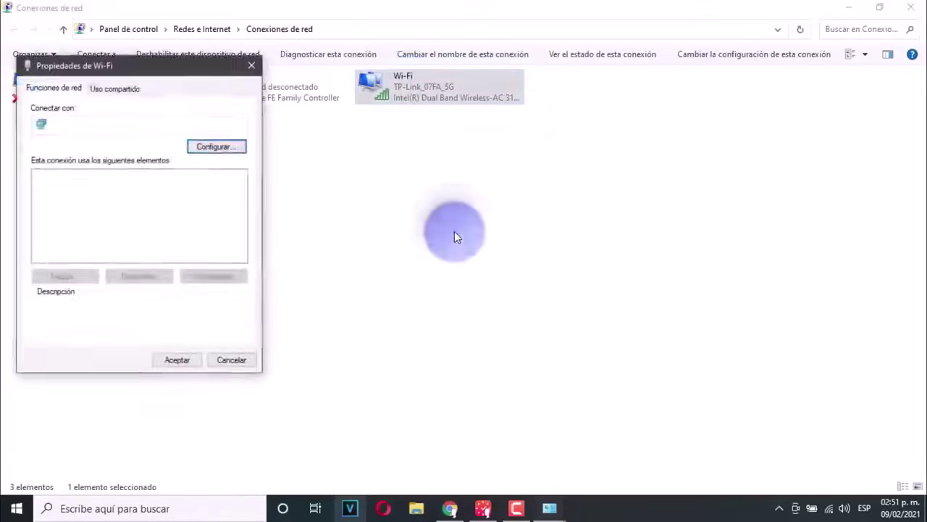
left_click_drag(131, 63, 246, 68)
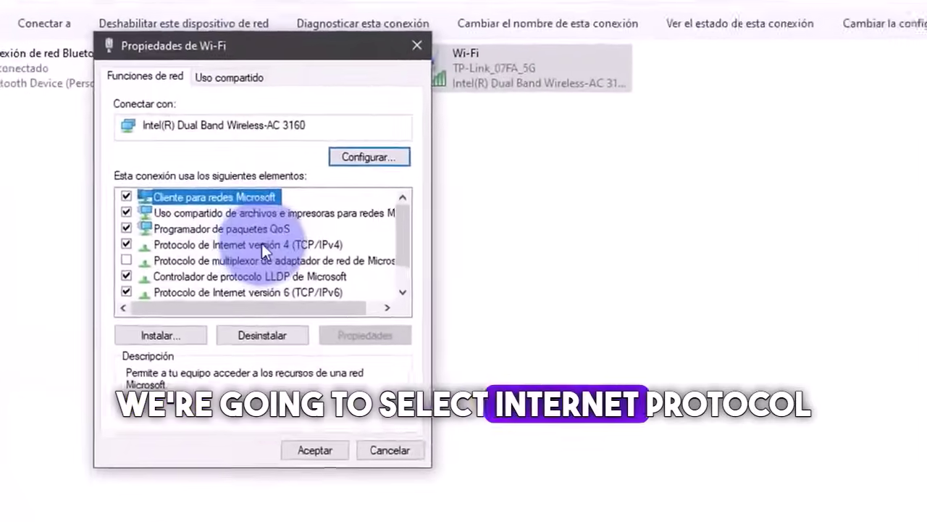
Open the Internet Protocol Version 4 (TCP/IPv4) properties of the Wi-Fi connection.
left_click(256, 215)
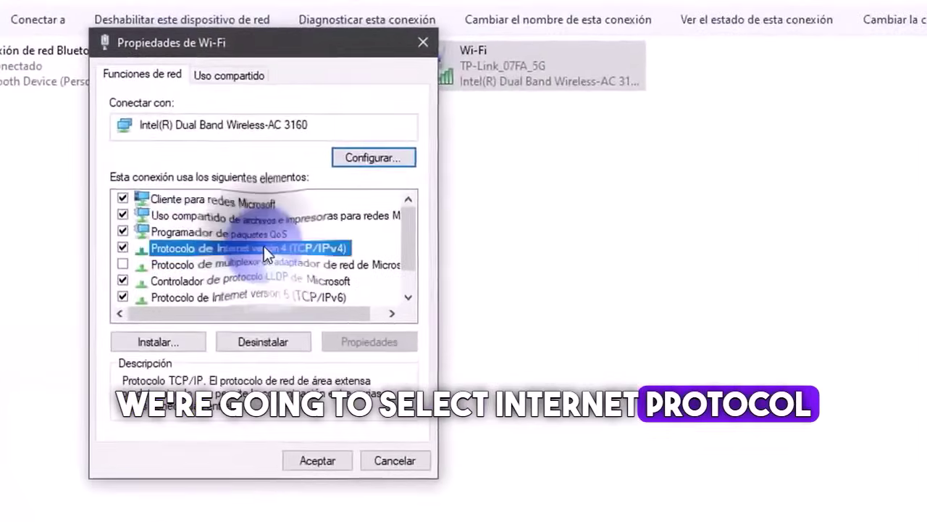
left_click(366, 343)
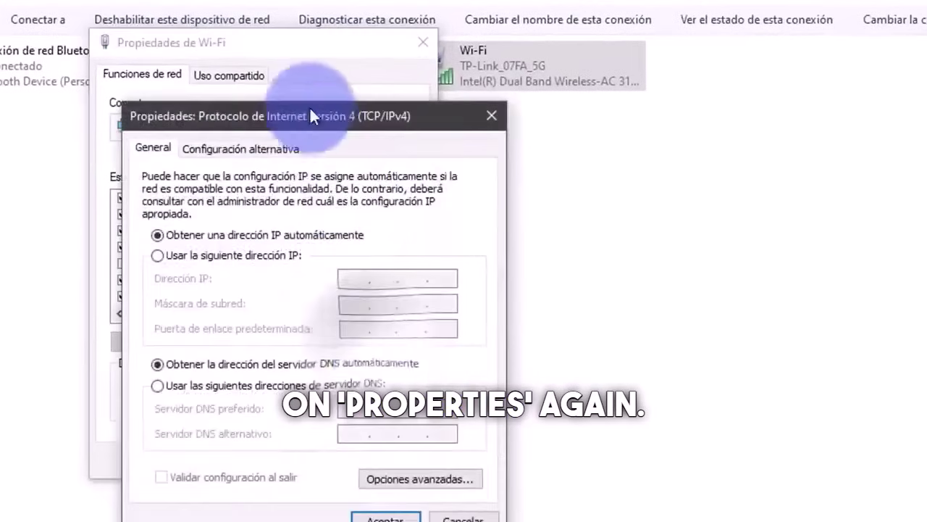
left_click_drag(329, 121, 392, 70)
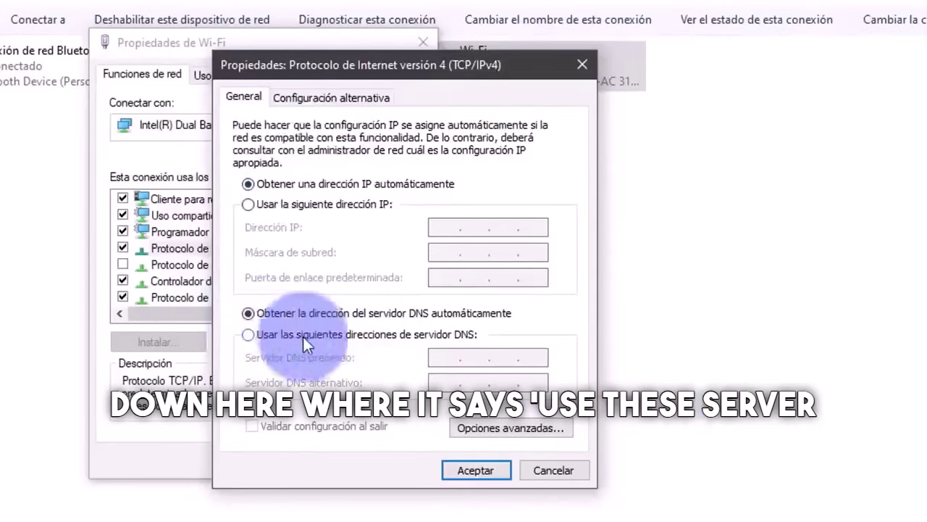
Use DNS servers 8.8.8.8 and 8.8.4.4 on Wi-Fi, save, and close the properties.
left_click(248, 335)
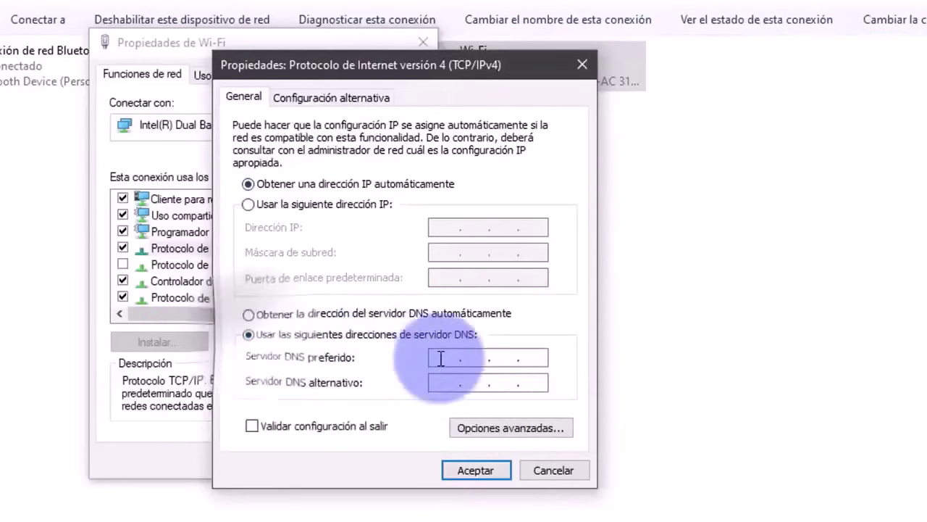
left_click(445, 357)
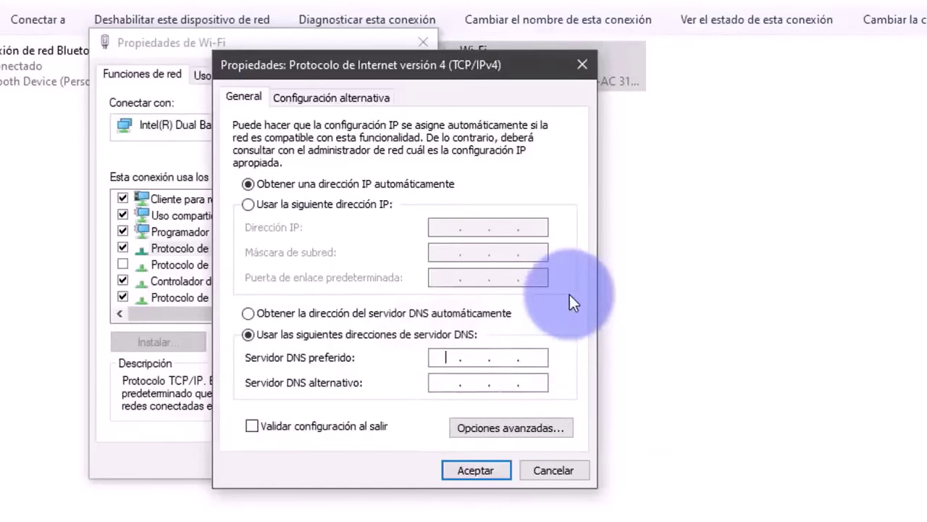
type("88")
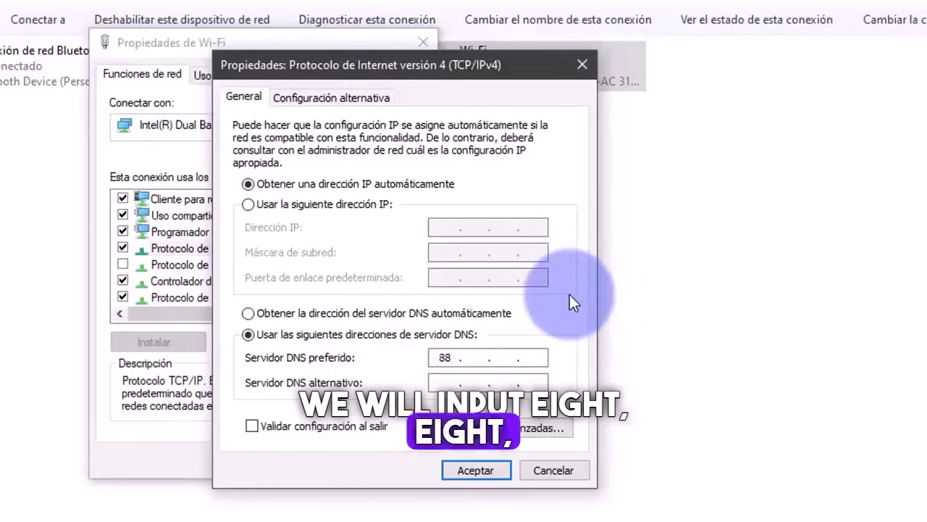
key("BackSpace")
type(".8.")
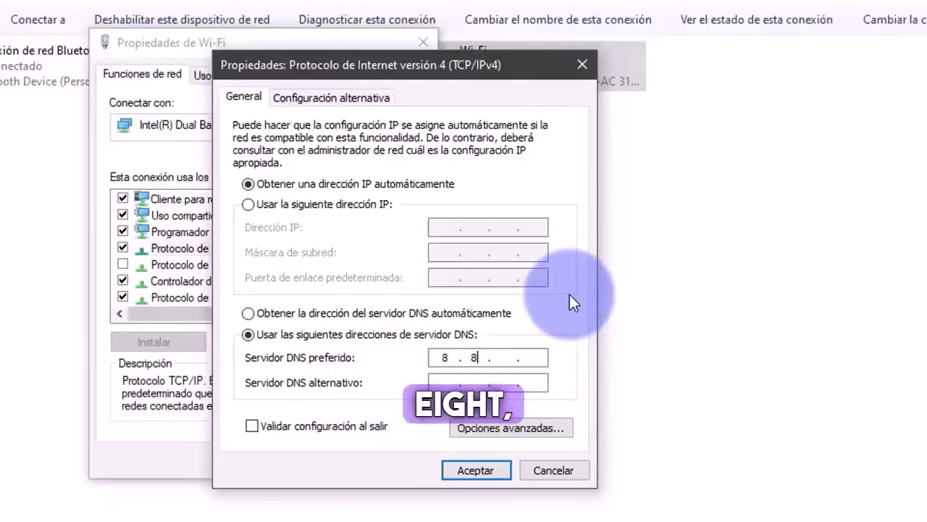
type("8.8")
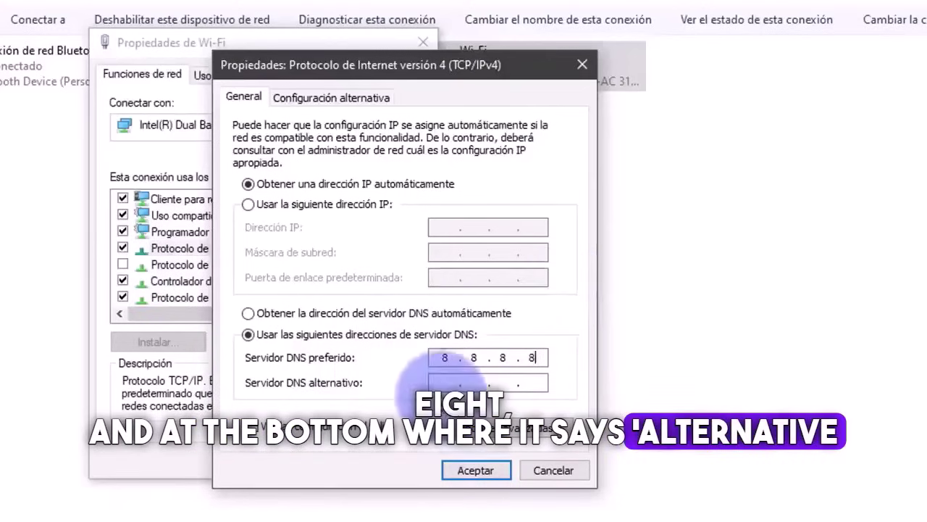
left_click(464, 382)
type("8")
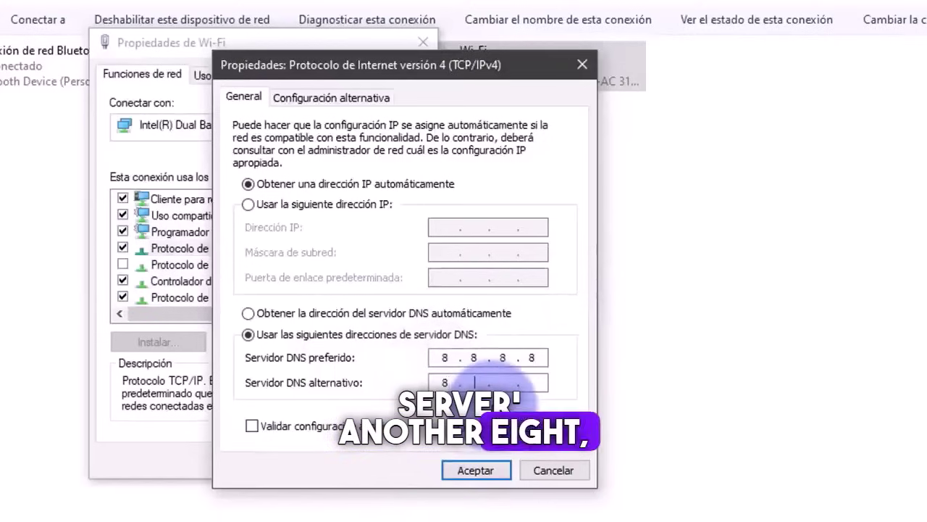
type(".8.4.4")
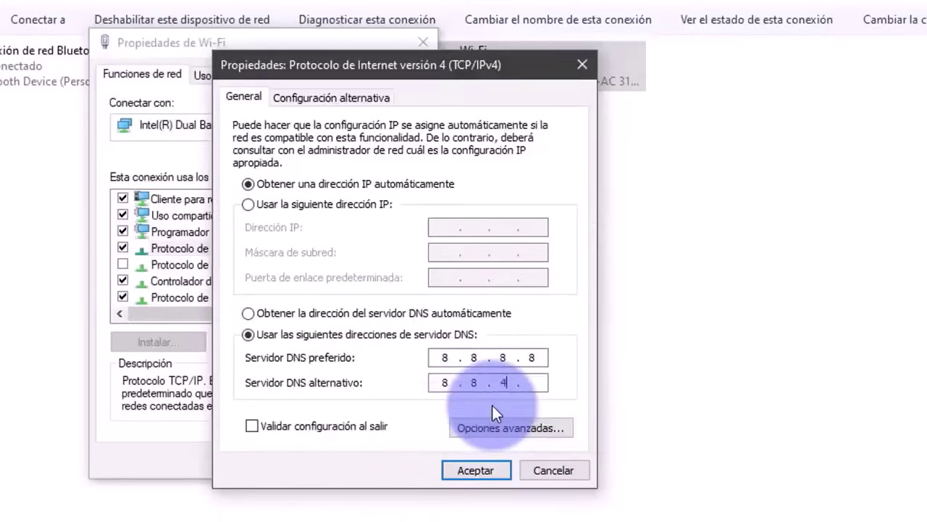
left_click(491, 472)
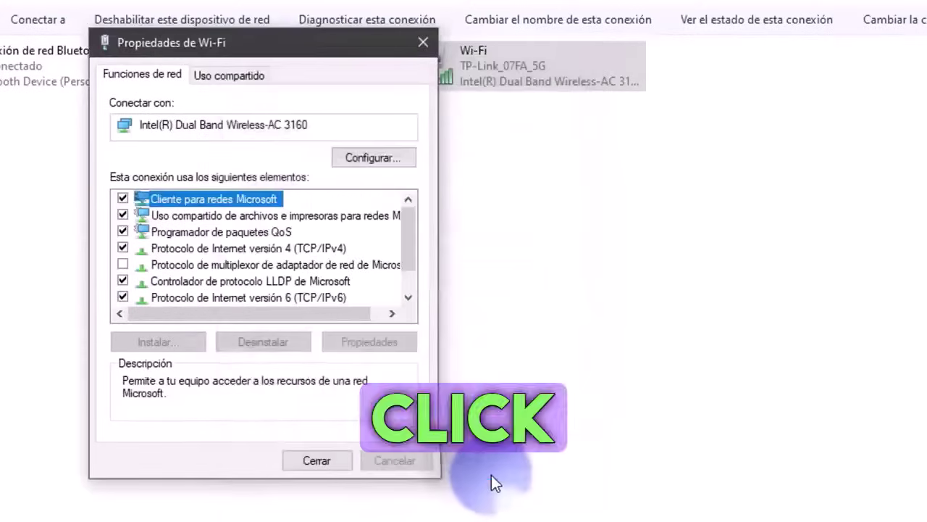
left_click(317, 460)
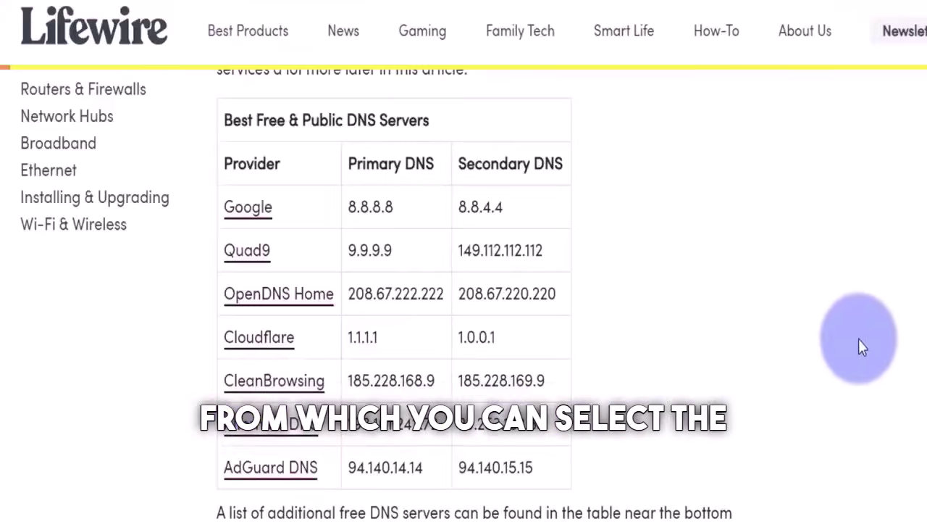
scroll(861, 347, "down", 1)
scroll(861, 346, "up", 1)
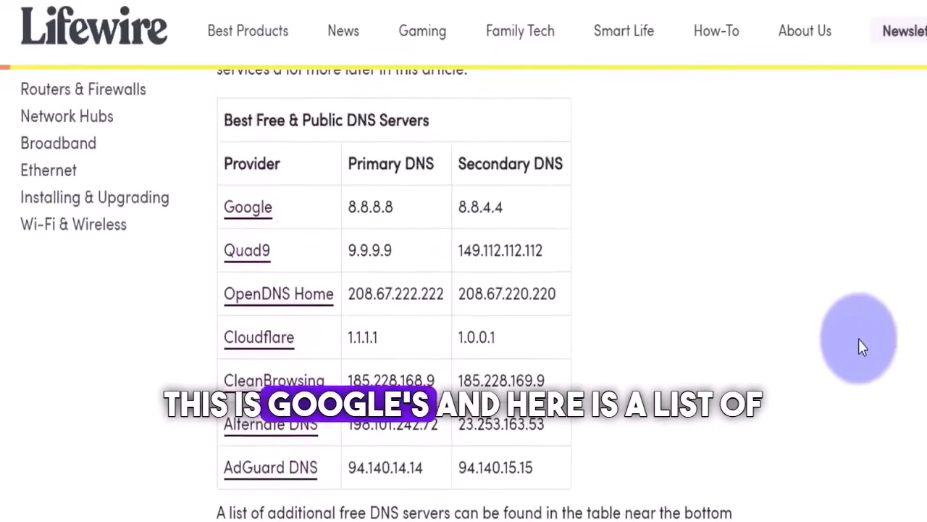
scroll(858, 339, "down", 2)
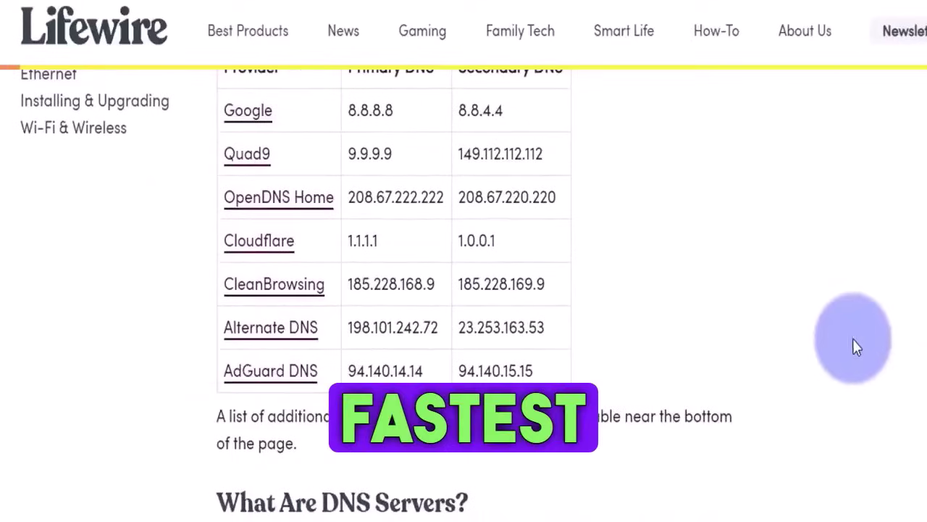
scroll(664, 246, "up", 2)
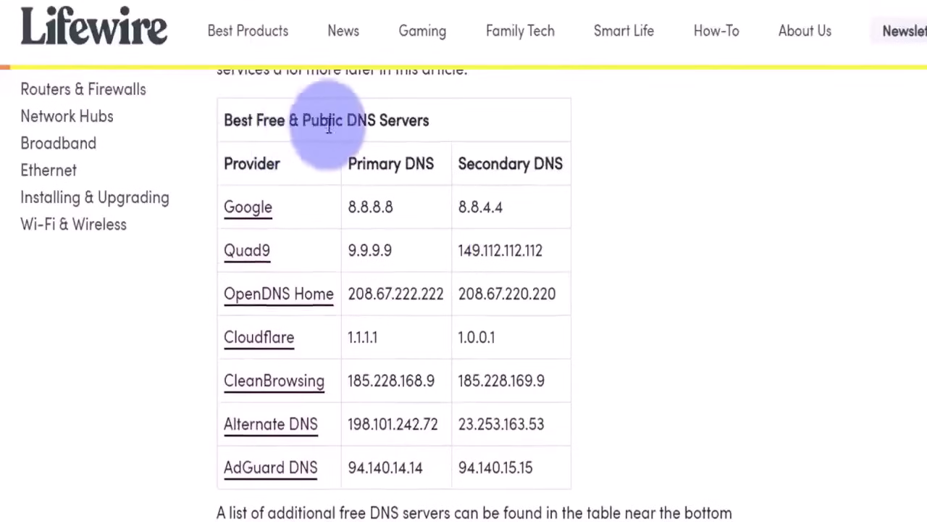
scroll(550, 293, "down", 2)
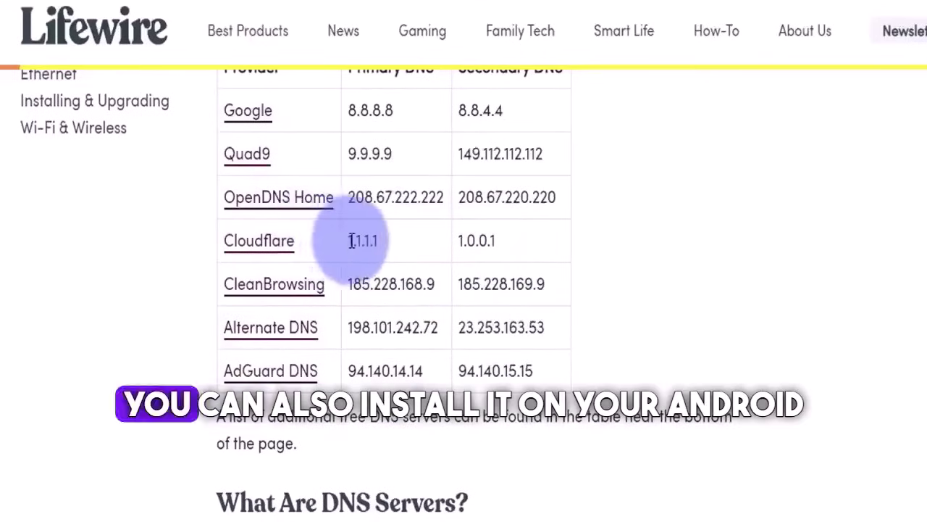
left_click_drag(351, 241, 471, 240)
left_click(711, 287)
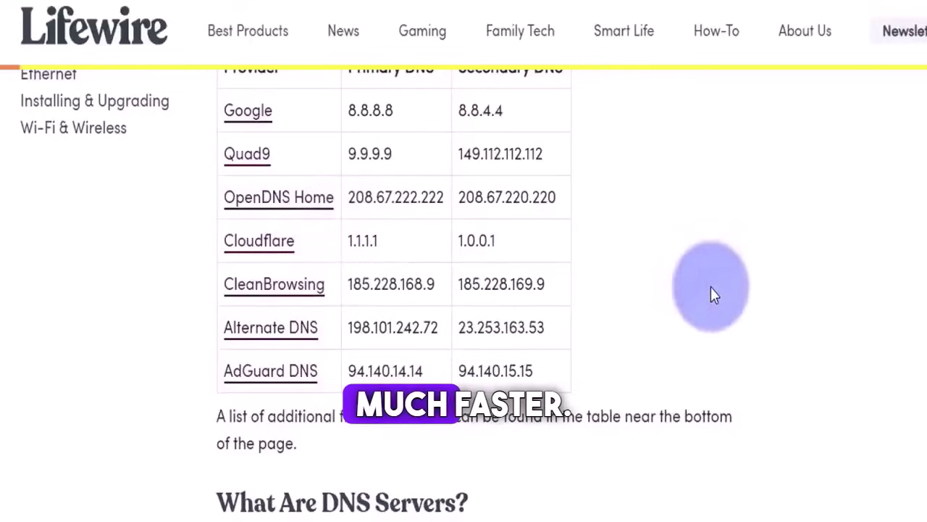
scroll(711, 286, "down", 3)
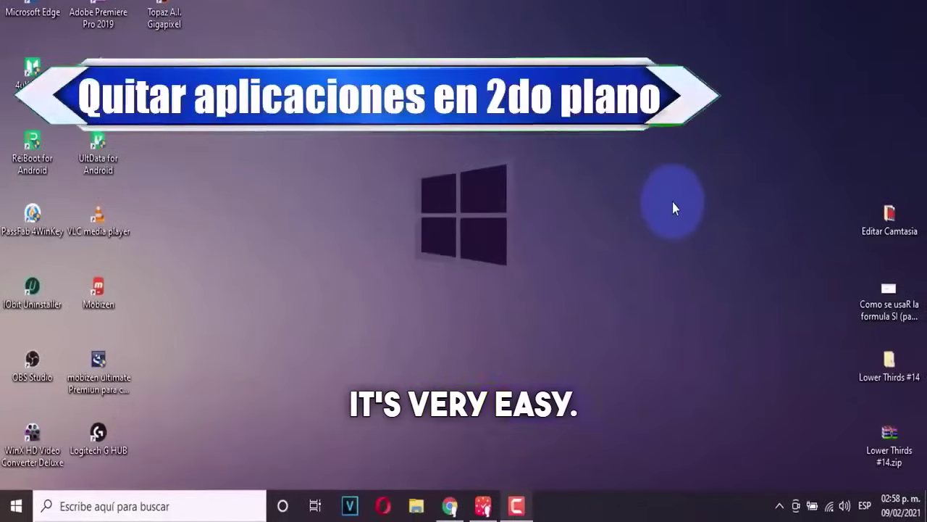
Go to the Privacidad > Aplicaciones en segundo plano page in Windows Settings.
left_click(7, 510)
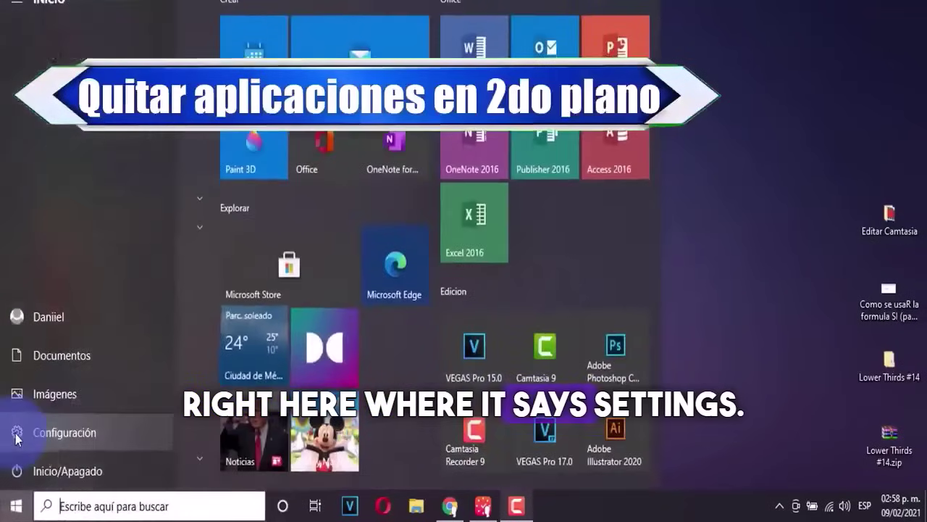
left_click(16, 434)
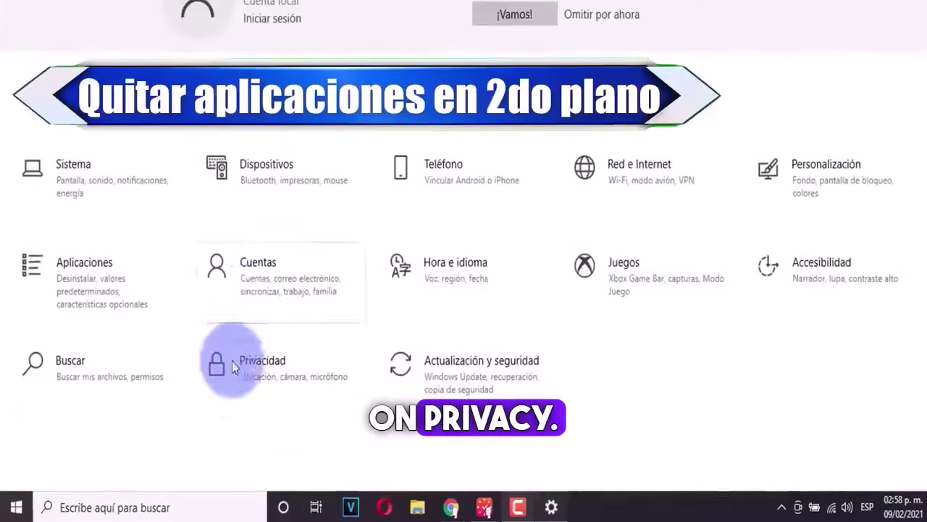
left_click(225, 370)
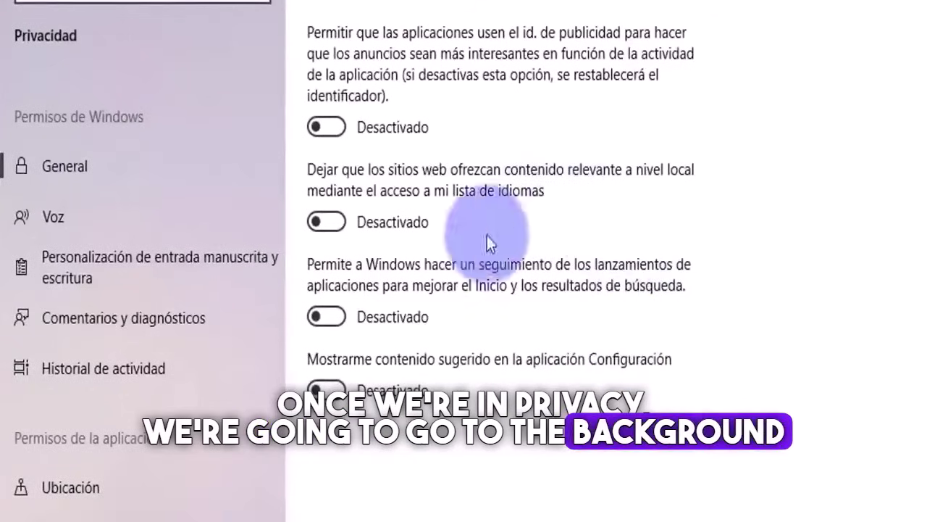
scroll(154, 337, "down", 2)
scroll(133, 399, "down", 10)
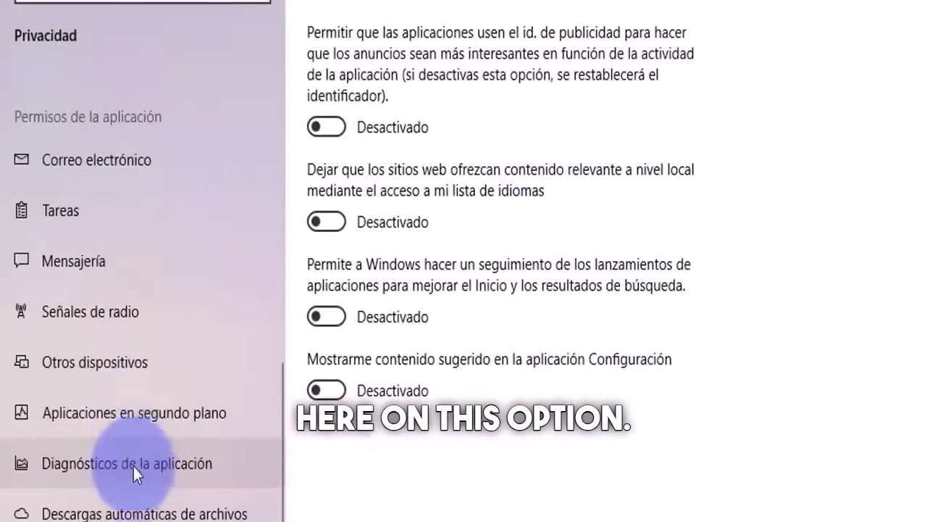
left_click(139, 416)
Switch background apps to Desactivado and check that every listed app is off.
left_click(325, 64)
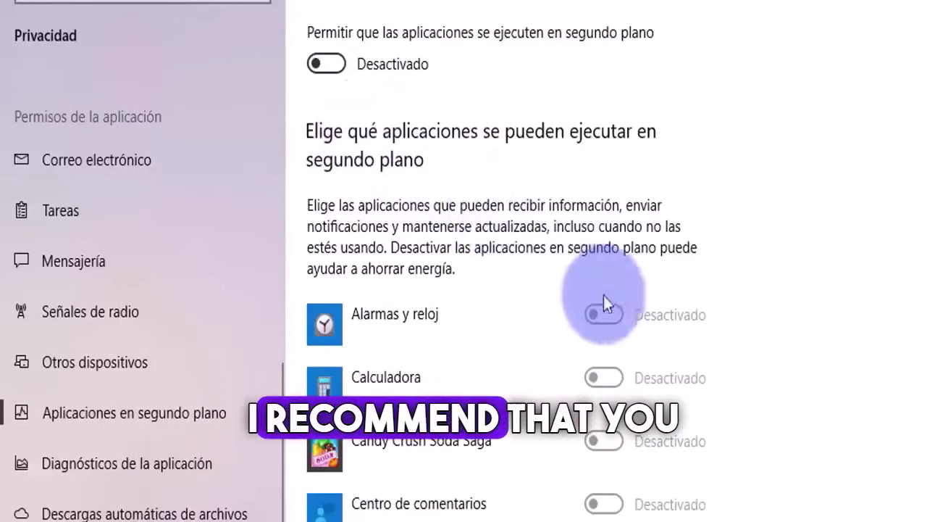
scroll(580, 349, "down", 2)
scroll(580, 349, "down", 10)
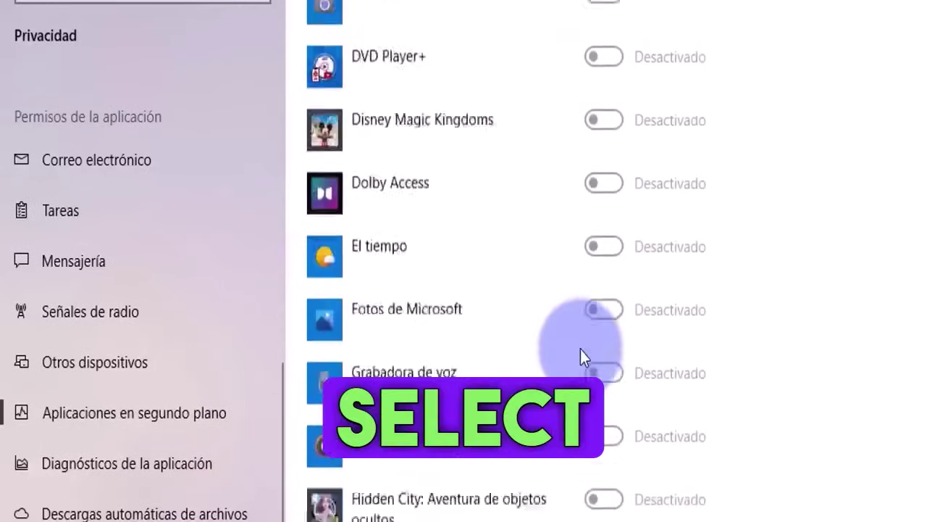
scroll(572, 397, "down", 10)
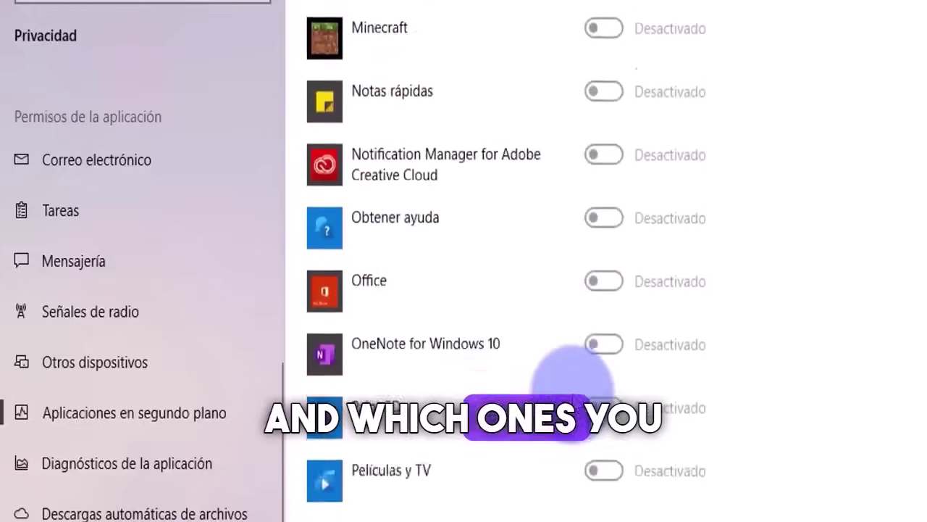
scroll(572, 396, "down", 6)
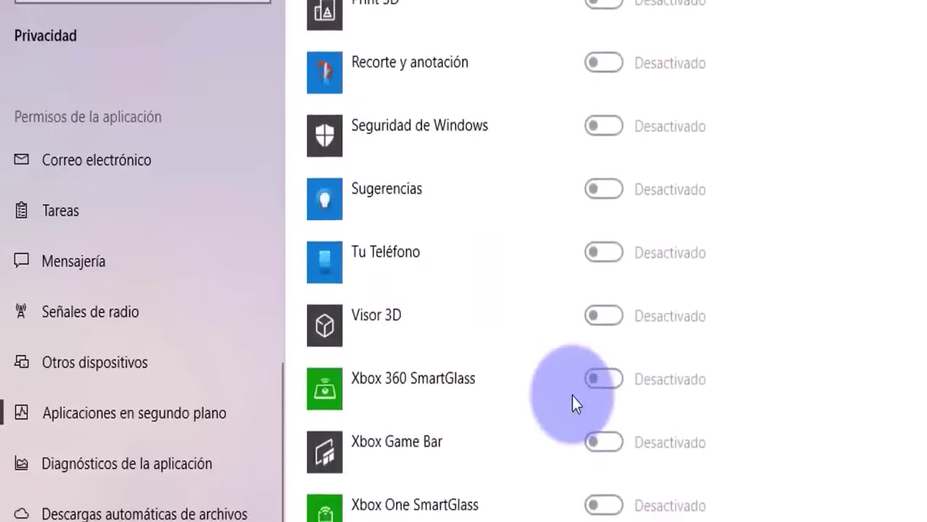
scroll(572, 396, "up", 4)
scroll(573, 396, "up", 4)
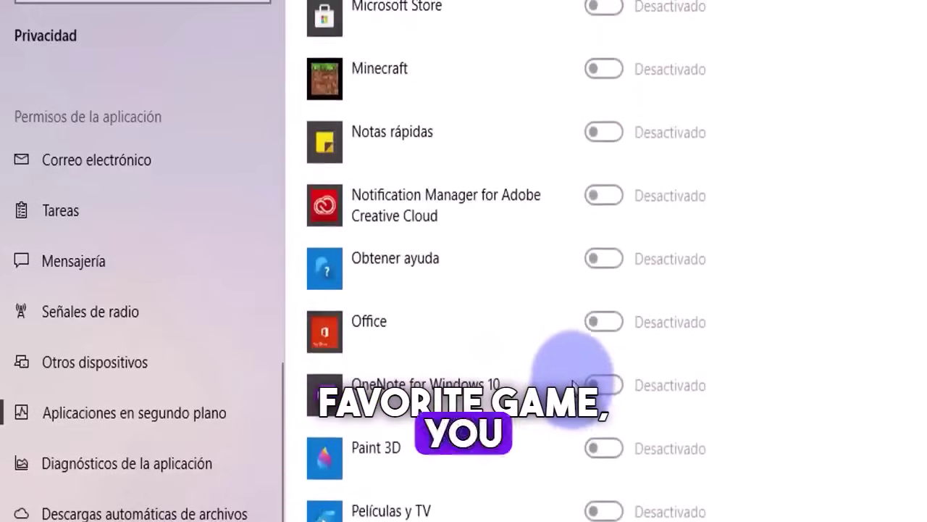
scroll(572, 381, "up", 3)
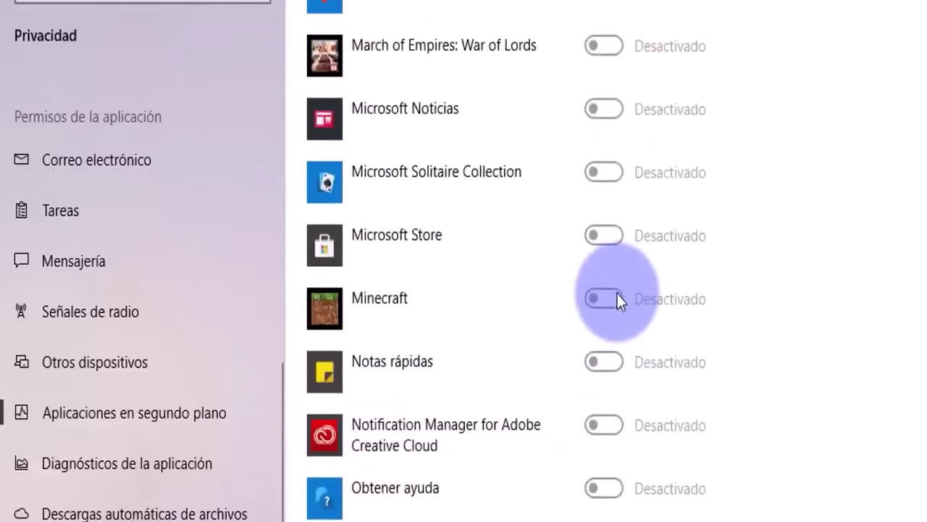
scroll(618, 294, "up", 20)
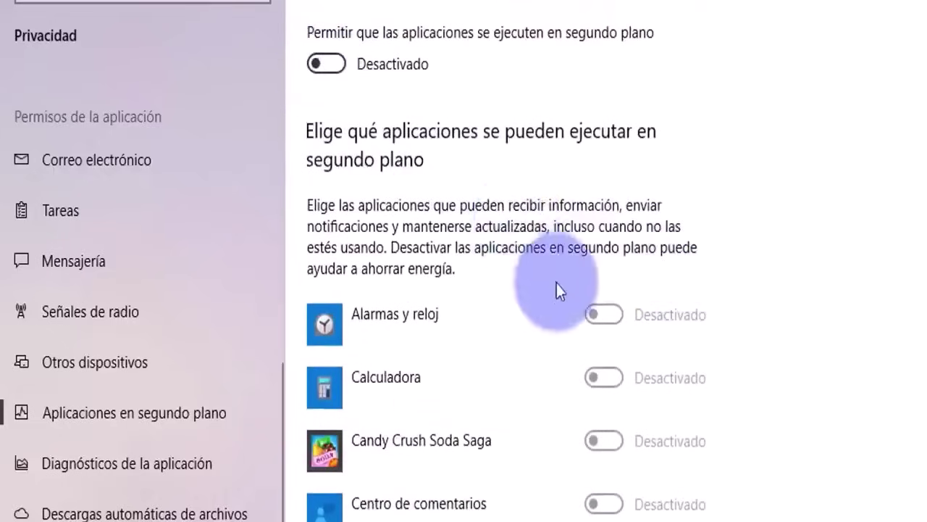
scroll(593, 295, "down", 3)
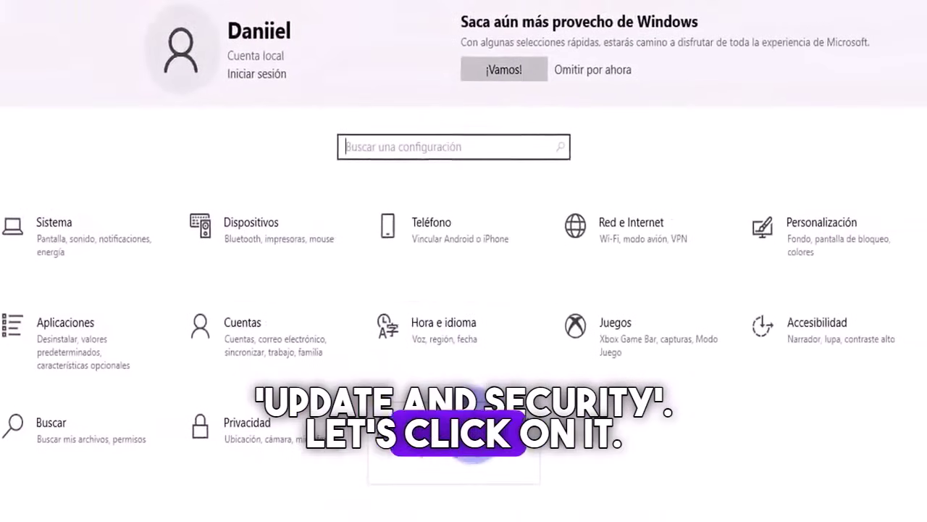
Turn off 'Permitir descargas de otros equipos' in Windows Update's Delivery Optimization settings.
left_click(473, 426)
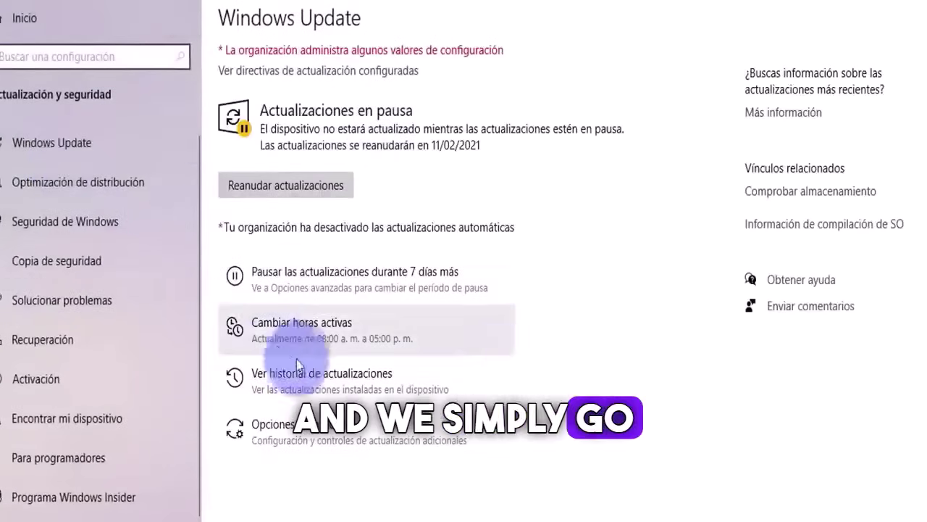
left_click(335, 433)
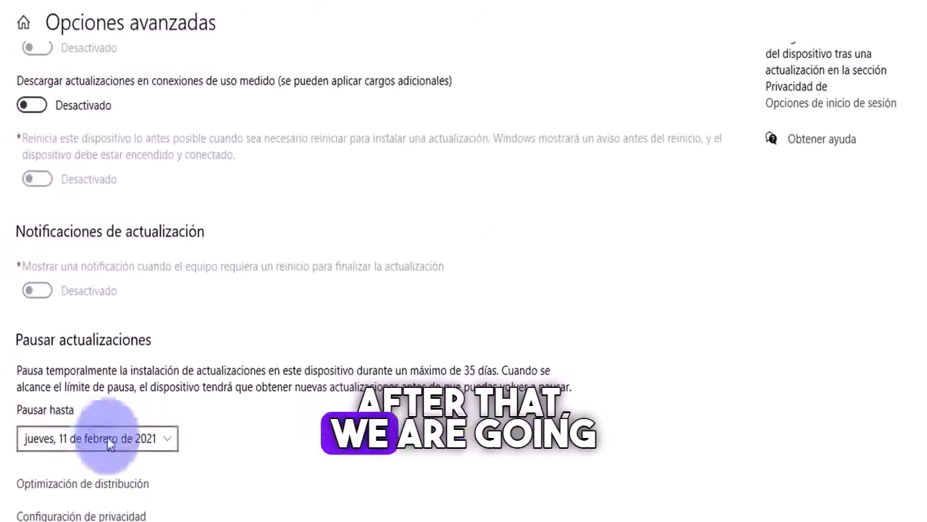
left_click(99, 490)
scroll(437, 145, "down", 1)
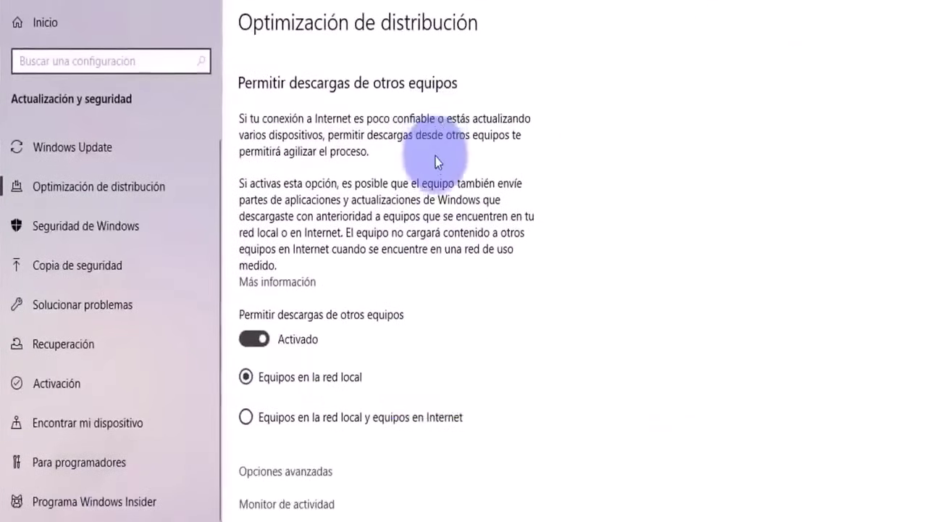
scroll(436, 160, "up", 1)
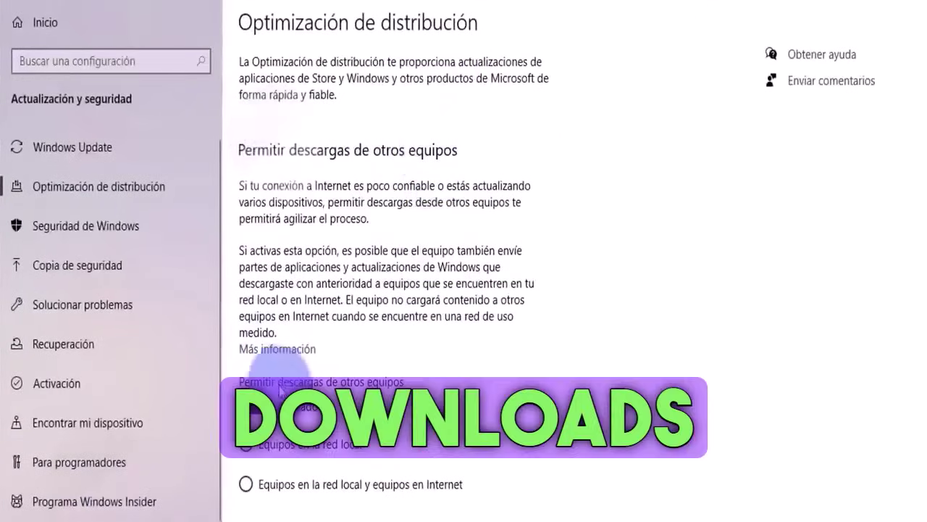
left_click(255, 406)
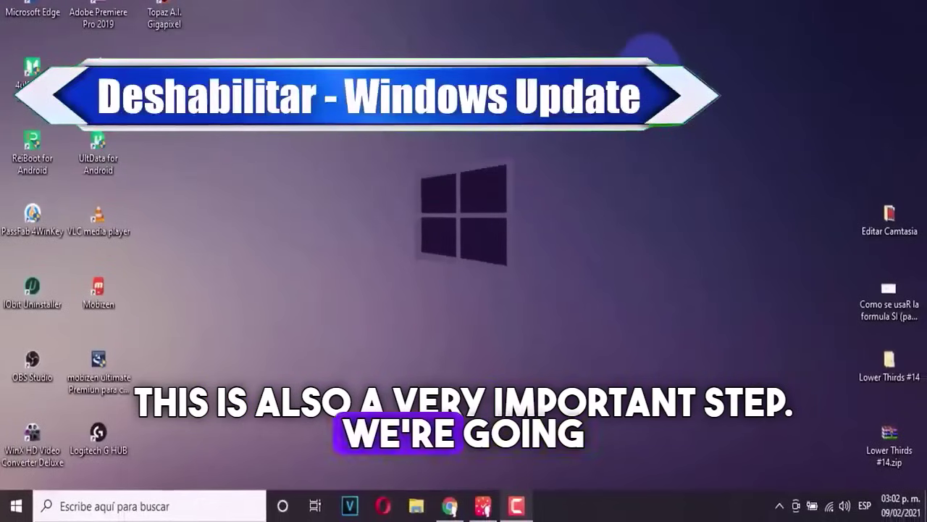
Launch Services via a 'SERVI' search and select Windows Update near the bottom of the list.
left_click(9, 505)
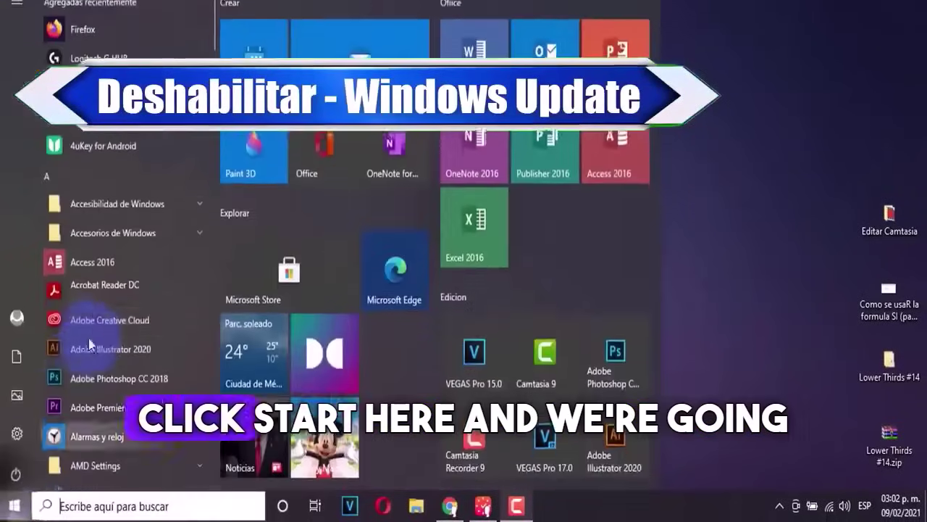
type("SERVI")
left_click(78, 66)
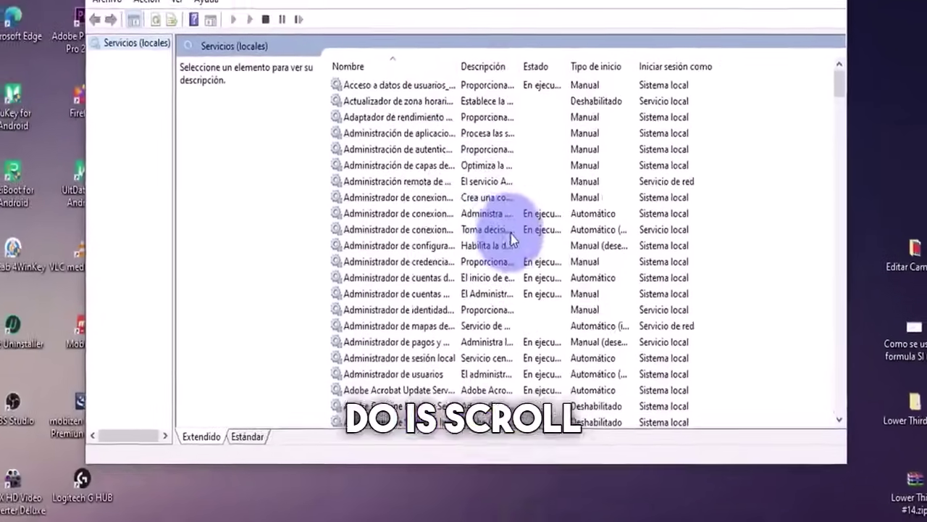
scroll(507, 218, "down", 20)
scroll(518, 289, "down", 20)
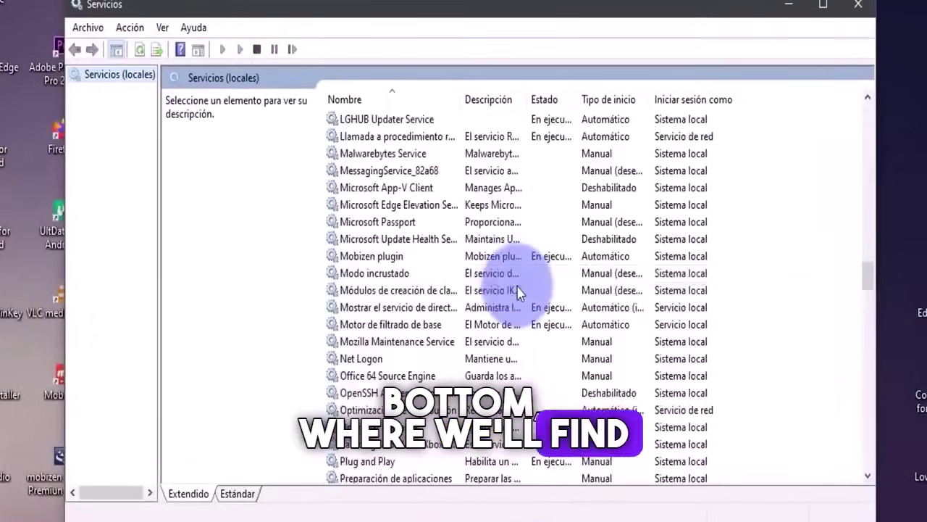
scroll(522, 296, "down", 12)
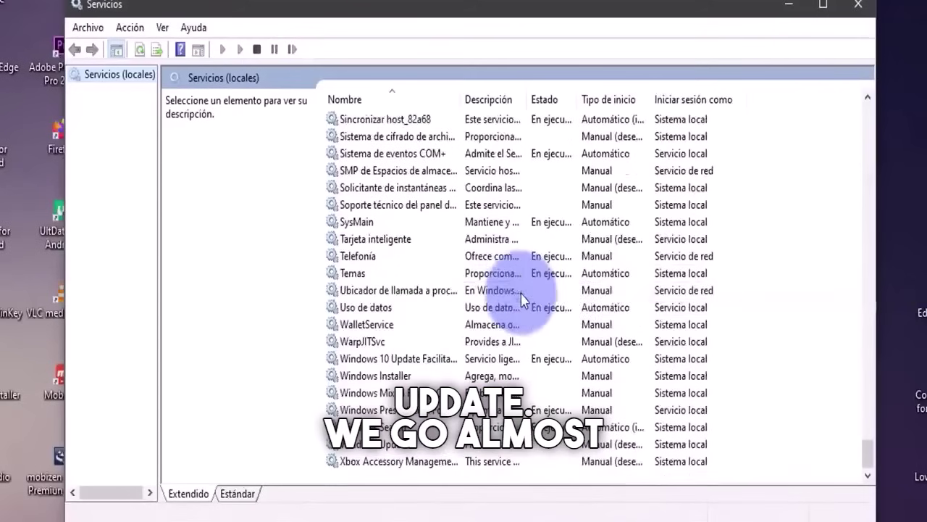
left_click(398, 449)
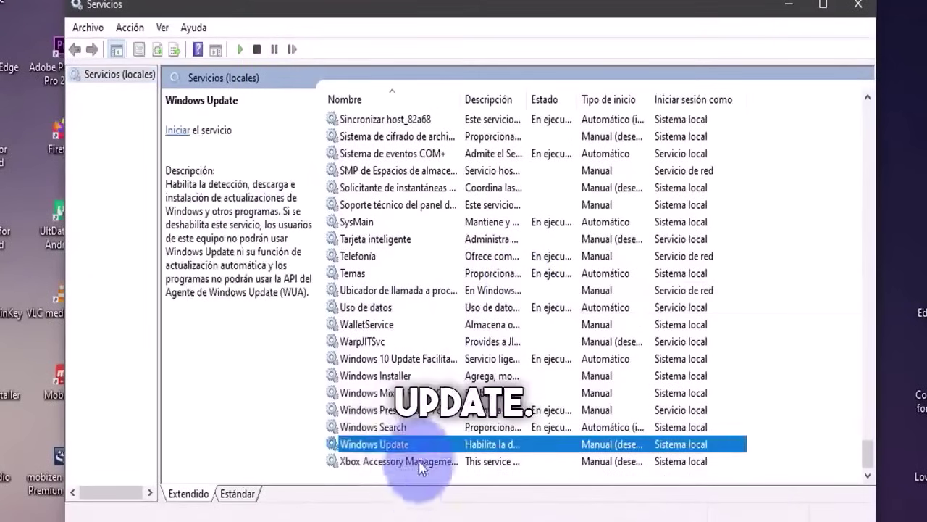
Set the Windows Update service's Tipo de inicio to Deshabilitado, apply, and confirm.
right_click(425, 450)
left_click(474, 402)
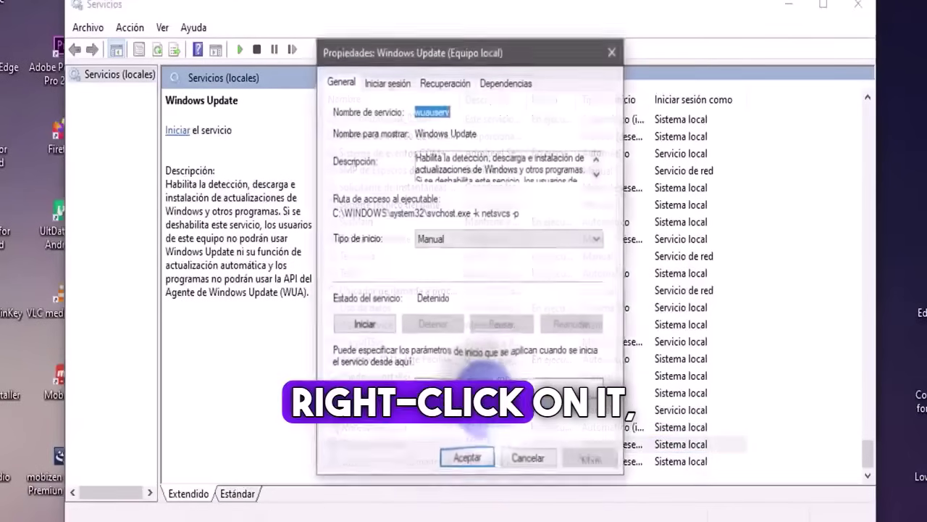
left_click_drag(418, 54, 457, 37)
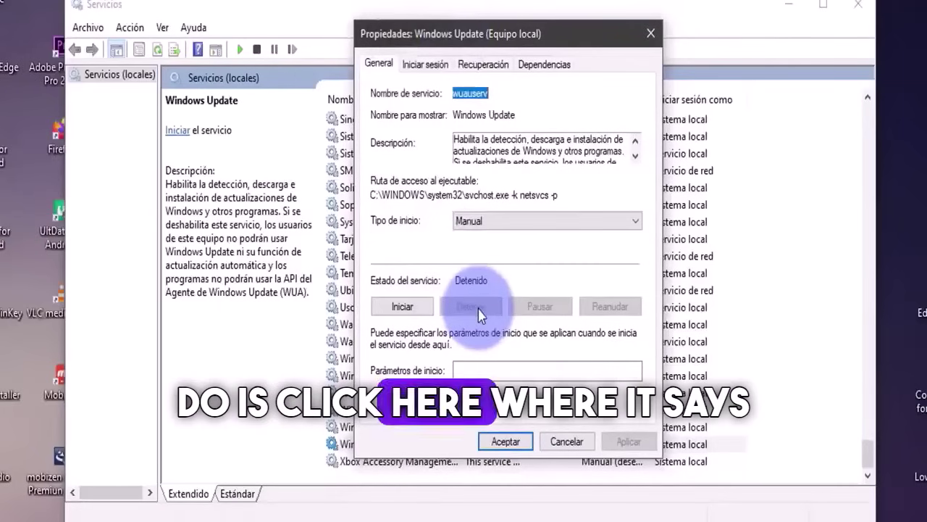
left_click(478, 221)
left_click(493, 271)
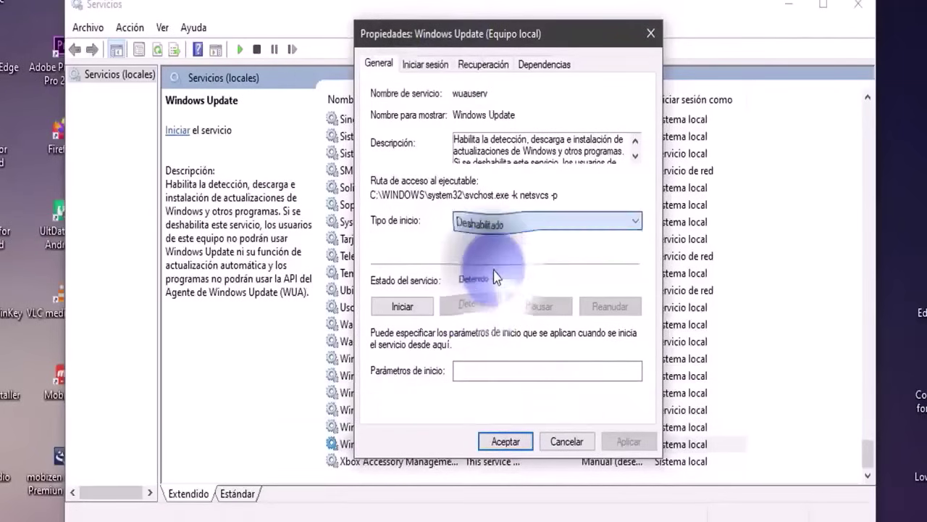
left_click(628, 443)
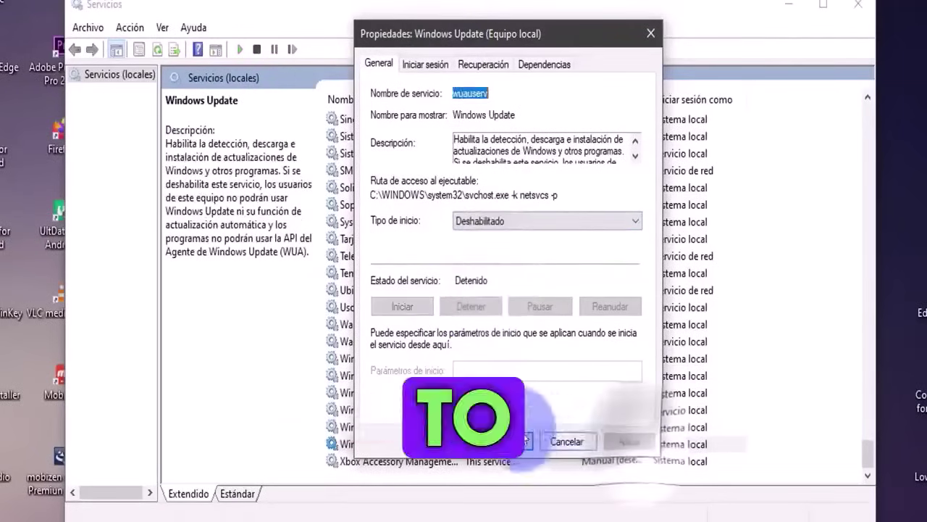
left_click(513, 441)
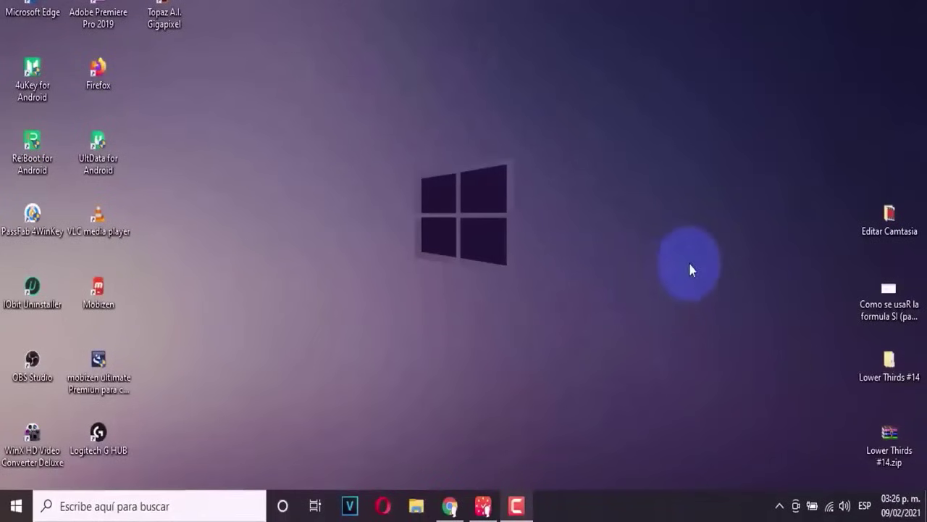
Launch Device Manager via an 'admi' search and expand Adaptadores de red.
left_click(114, 506)
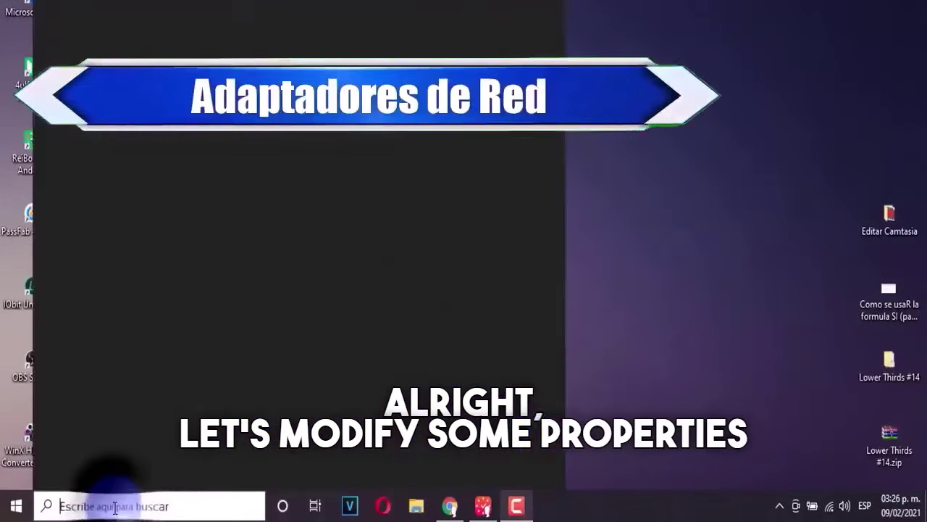
type("admini")
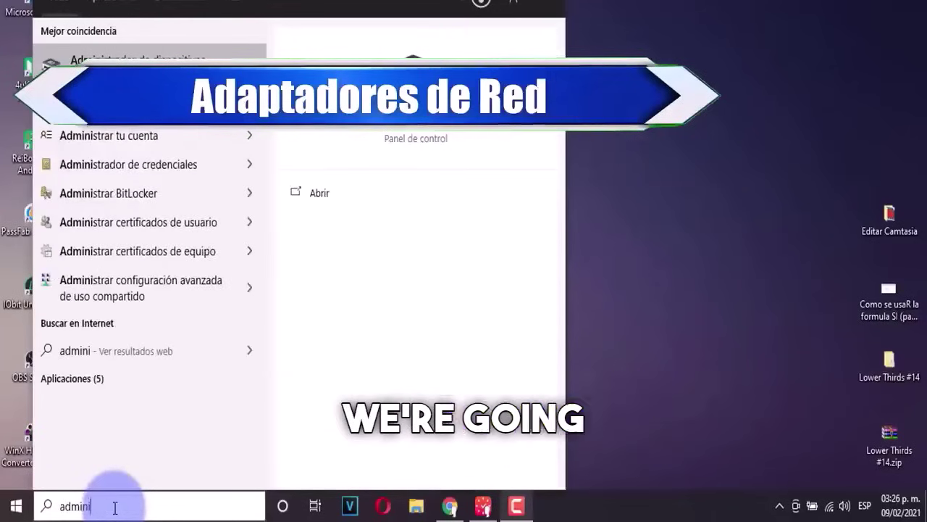
key("Return")
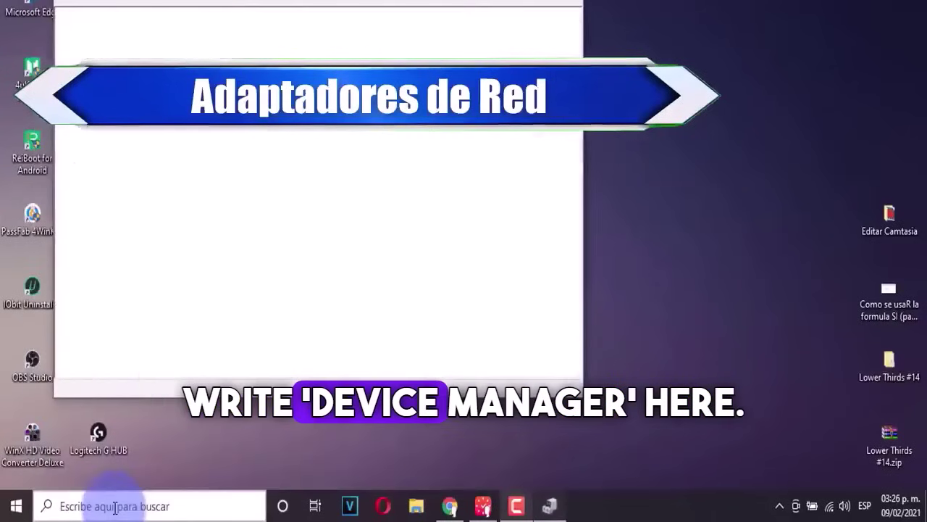
left_click_drag(348, 2, 510, 42)
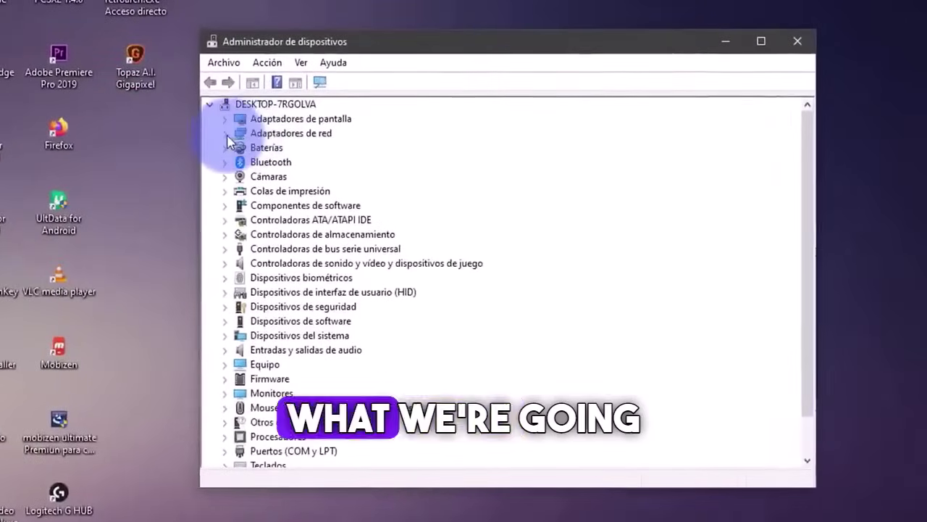
left_click(224, 134)
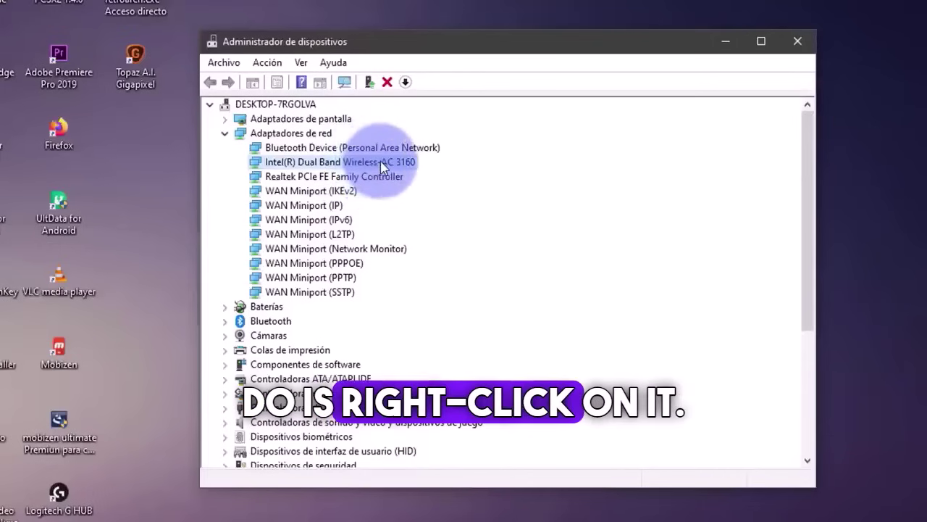
Show the advanced options of the Intel Dual Band Wireless-AC 3160 adapter's properties.
left_click(428, 256)
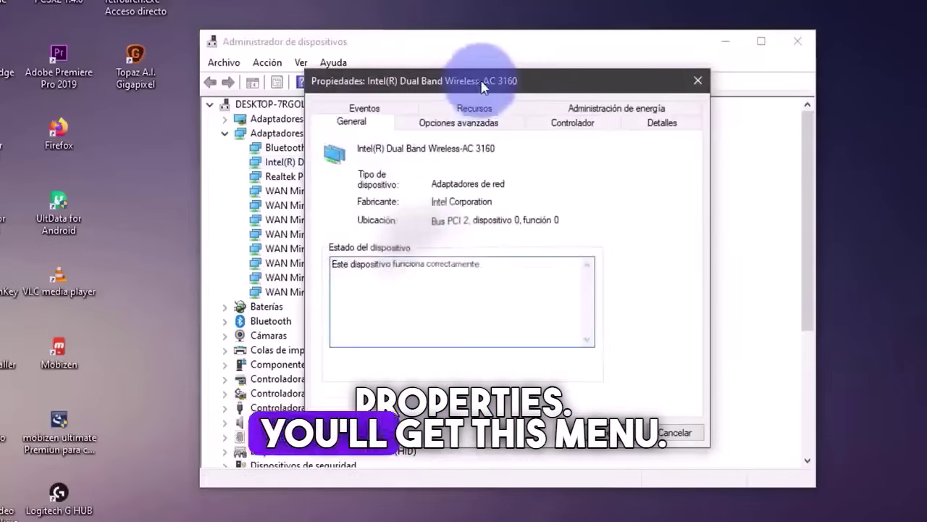
left_click_drag(482, 84, 459, 104)
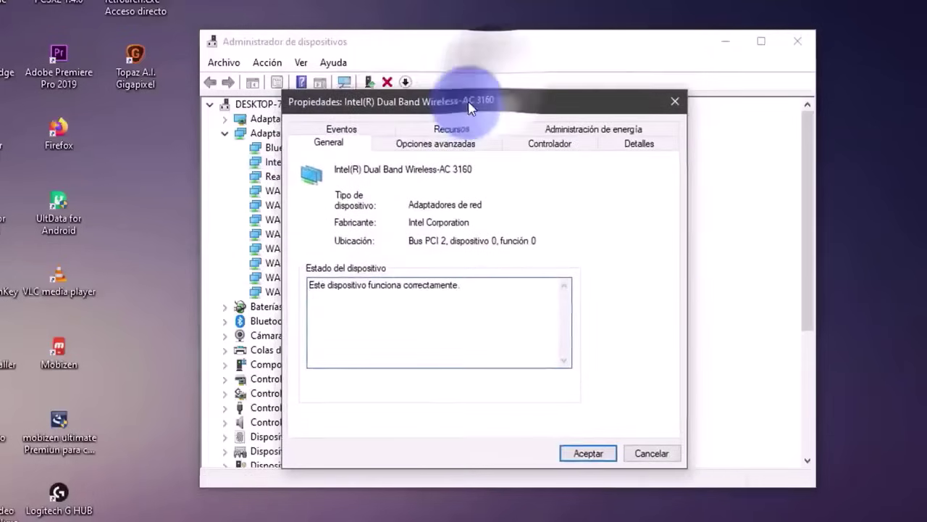
left_click(427, 152)
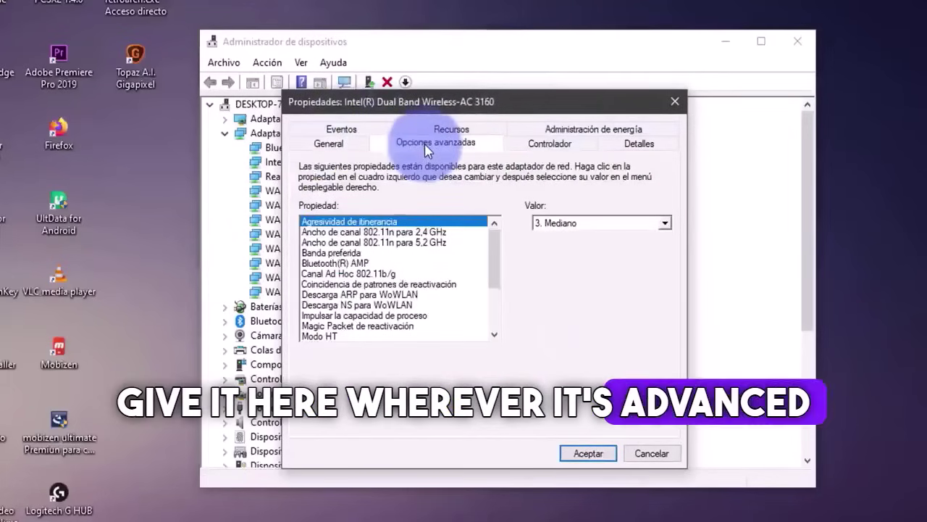
left_click_drag(492, 257, 512, 318)
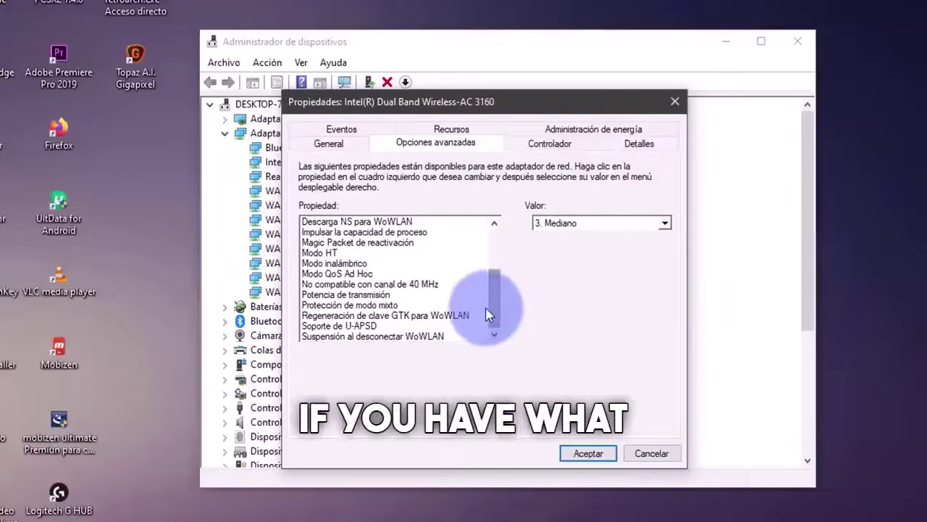
Set Potencia de transmisión to 5. Máximo, confirm, and close Device Manager.
left_click(346, 294)
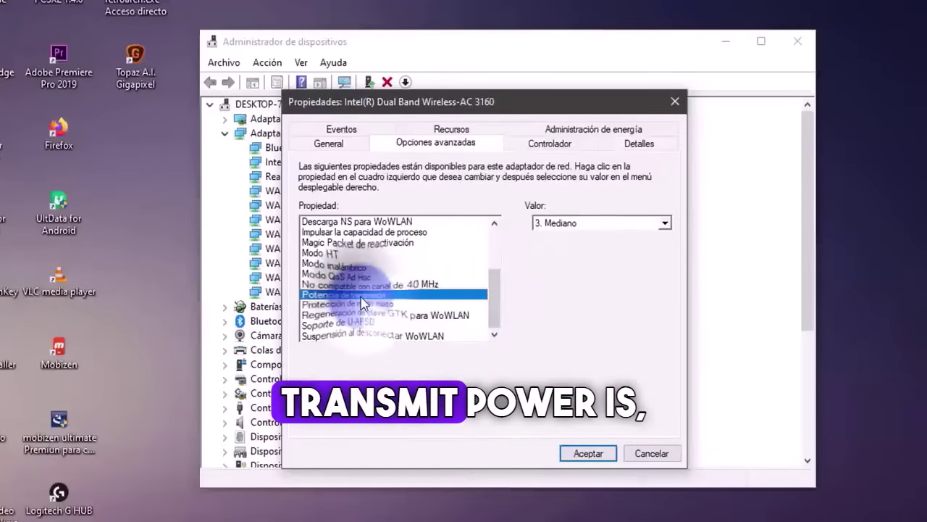
left_click(655, 226)
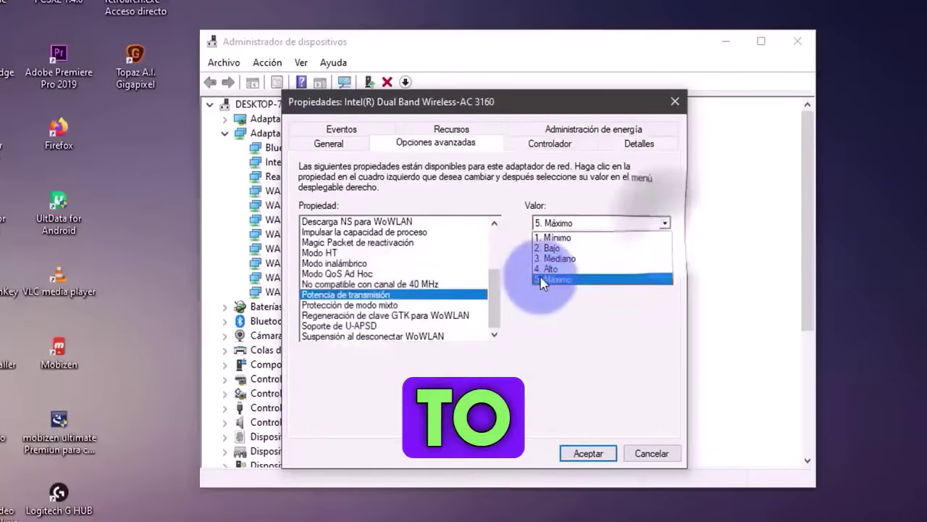
left_click(541, 280)
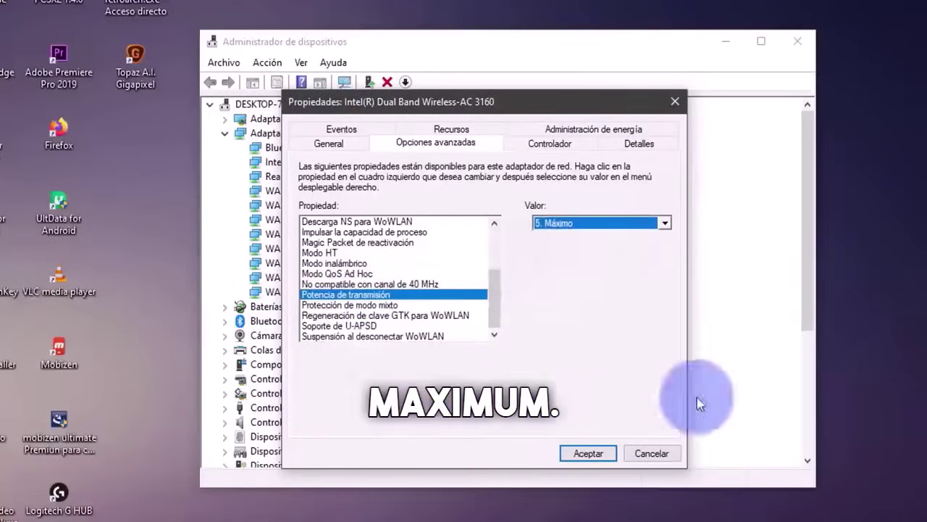
left_click(585, 454)
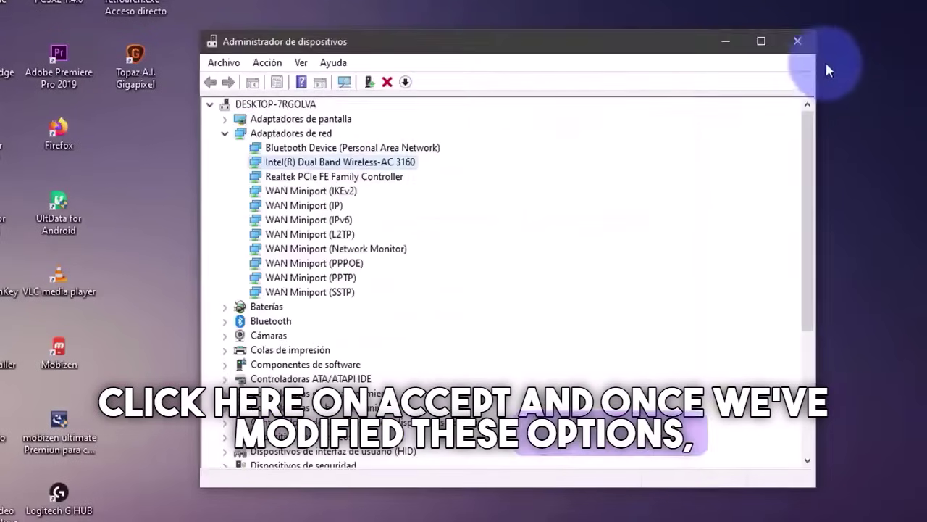
left_click(799, 45)
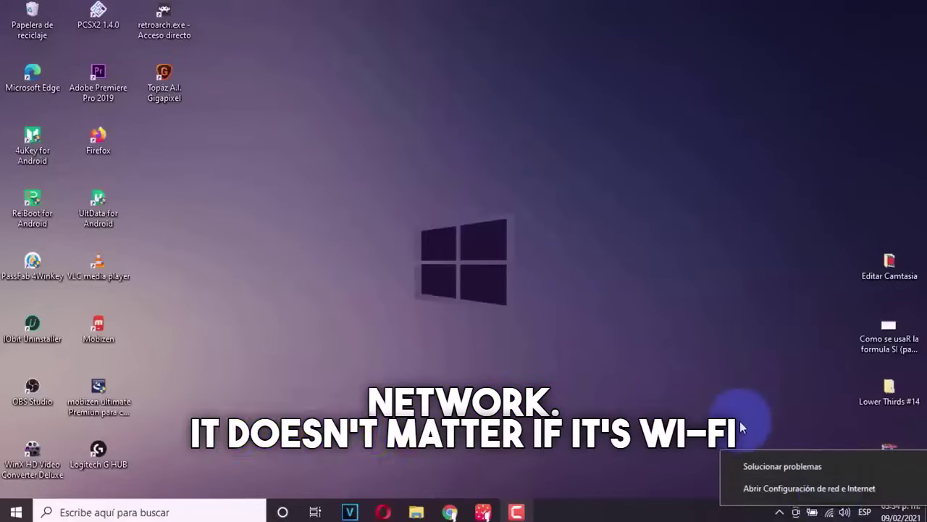
From the network tray icon's settings, open Cambiar opciones del adaptador to list the network connections.
left_click(783, 487)
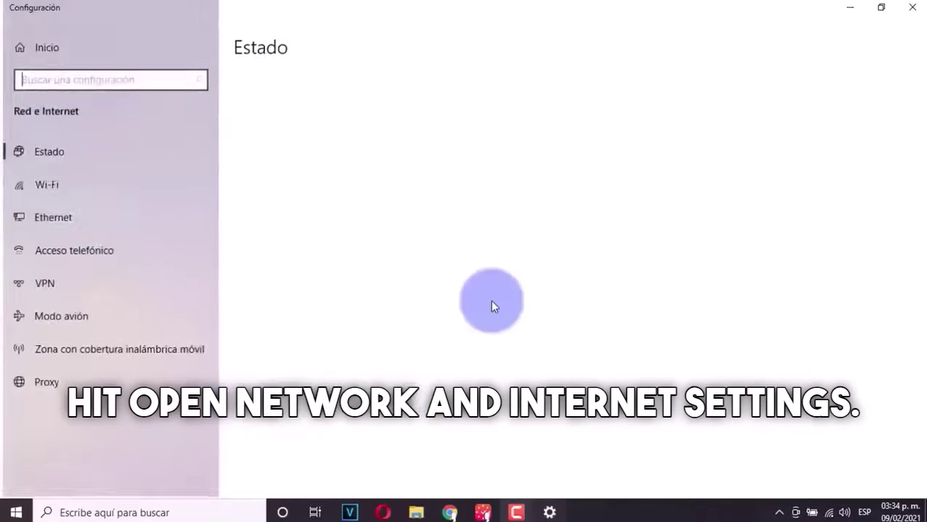
scroll(572, 254, "down", 2)
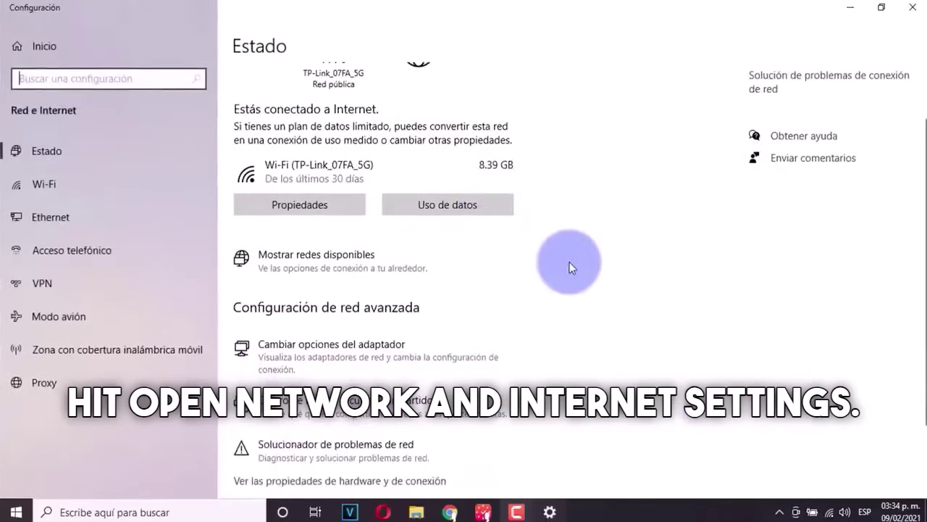
scroll(363, 276, "down", 2)
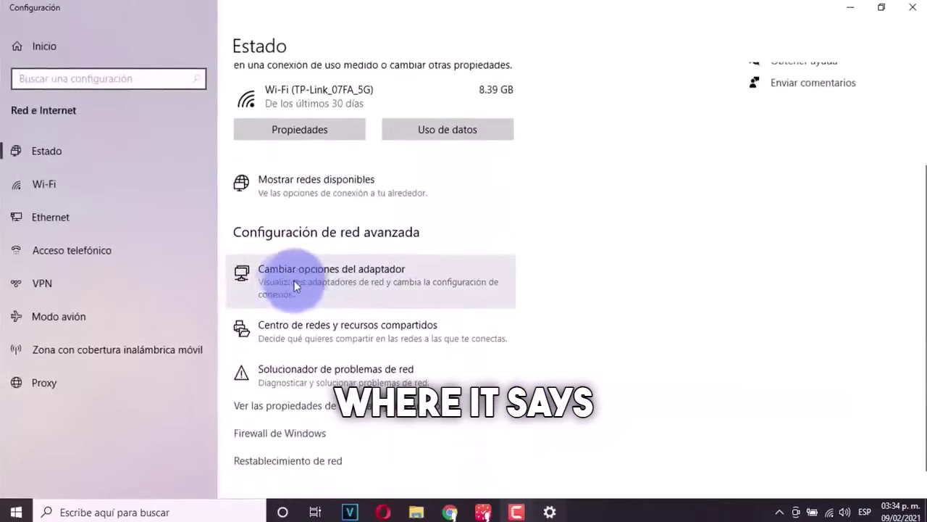
left_click(361, 276)
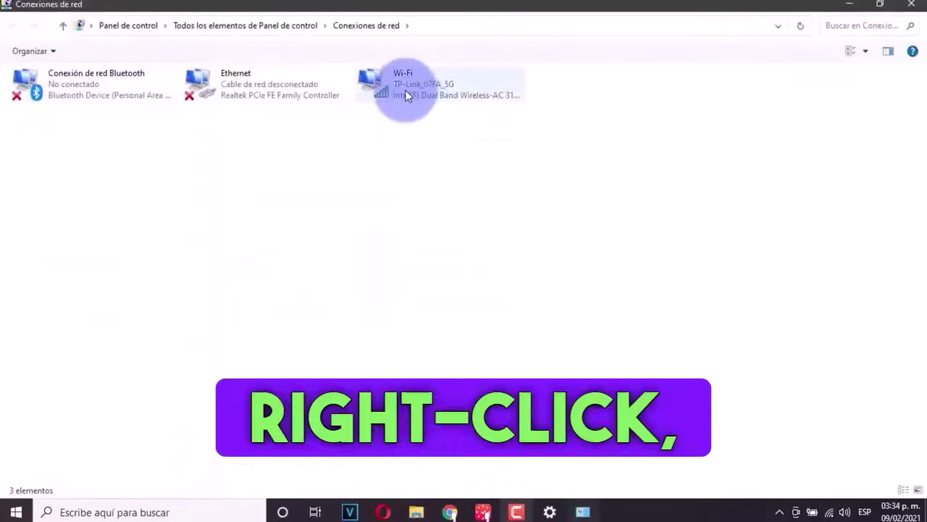
Uncheck Protocolo de Internet versión 6 (TCP/IPv6) in the Wi-Fi connection's properties and confirm with Aceptar.
right_click(405, 90)
left_click(460, 239)
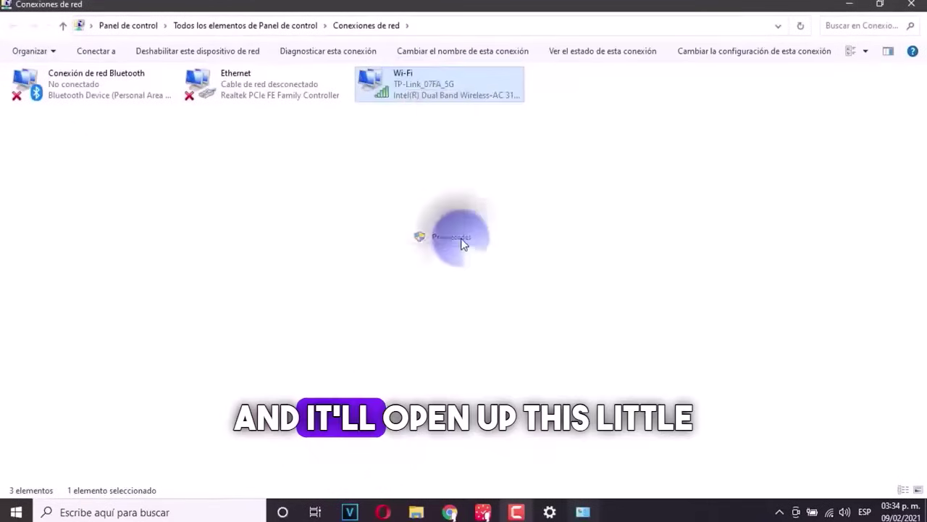
left_click_drag(132, 63, 454, 28)
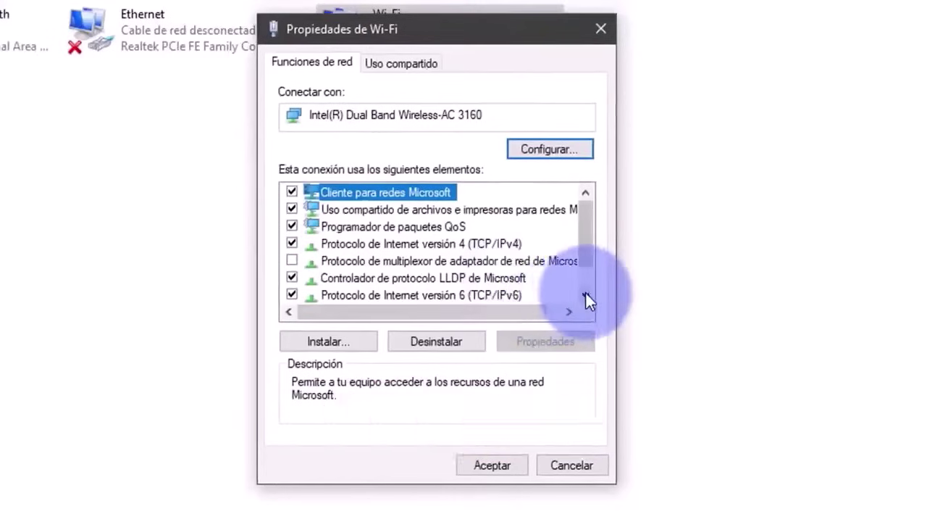
scroll(584, 299, "down", 1)
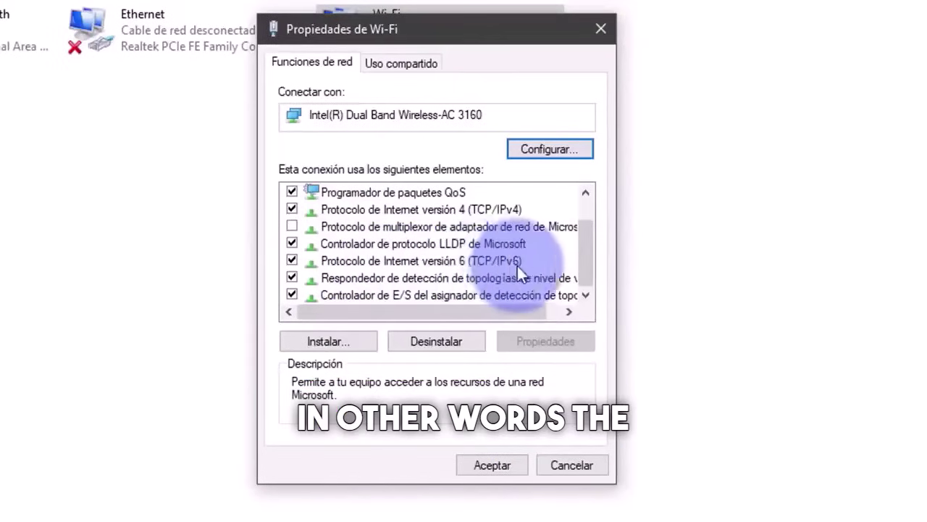
left_click(292, 260)
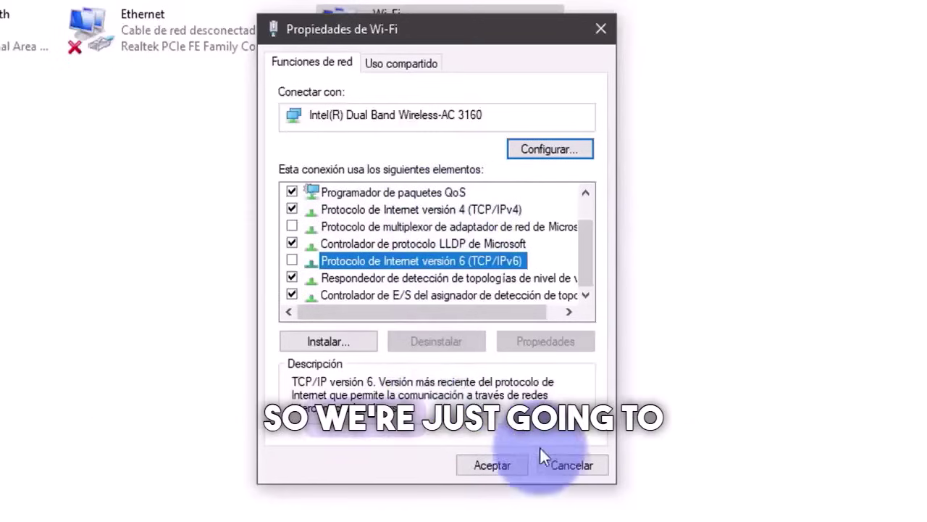
left_click(494, 466)
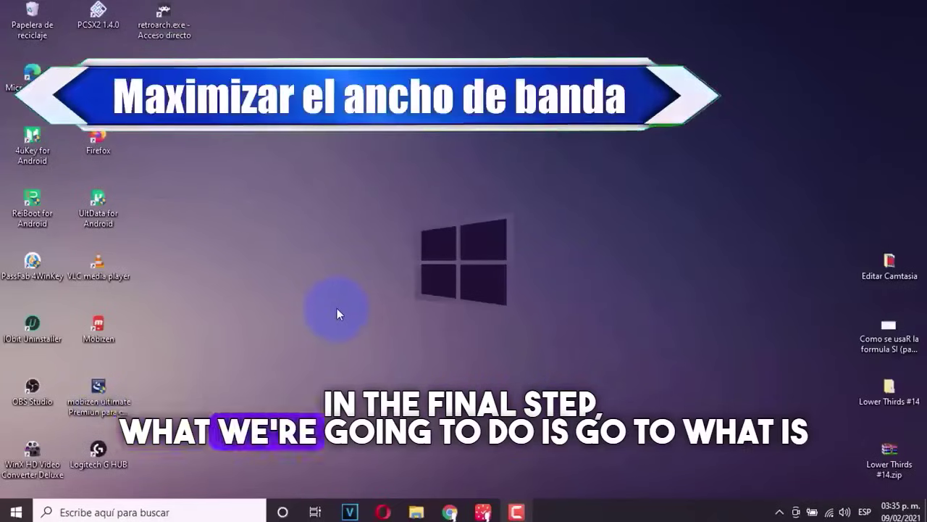
Run the misspelled 'gpedt.msc' from the Win+R box and dismiss the file-not-found error.
key("super+r")
left_click_drag(154, 366, 455, 180)
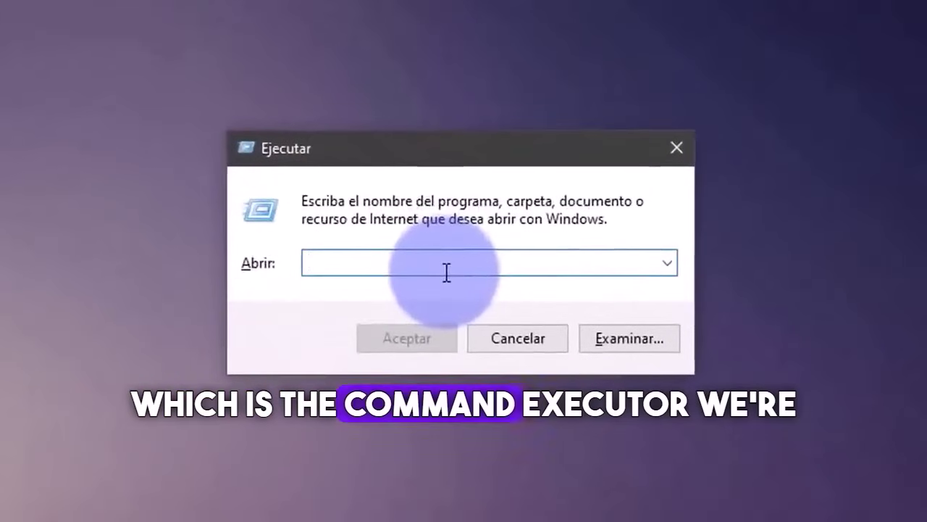
type("d")
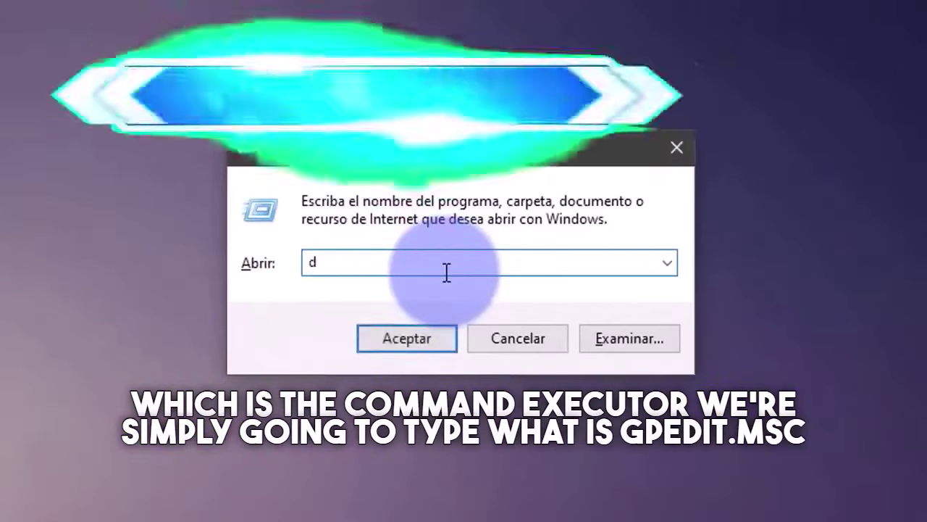
key("BackSpace")
type("gpedt")
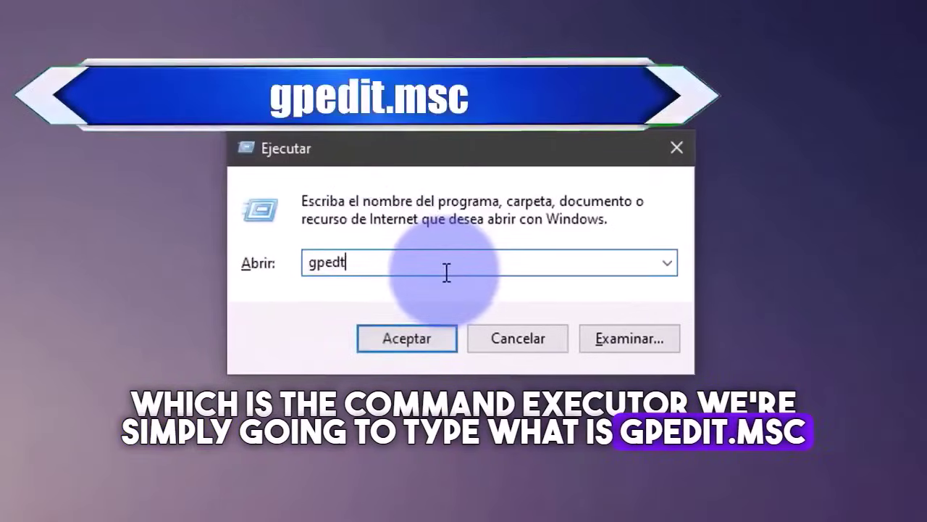
type(".msc")
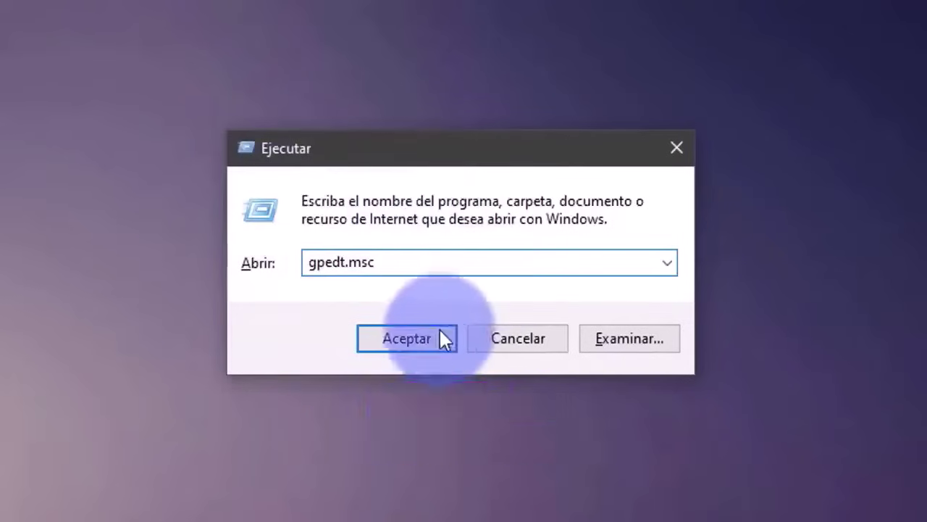
left_click(421, 340)
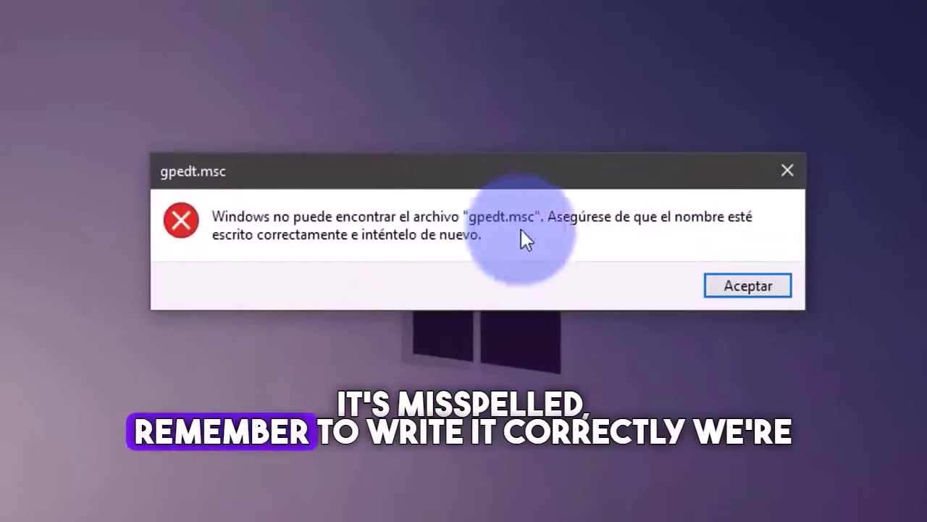
left_click(777, 287)
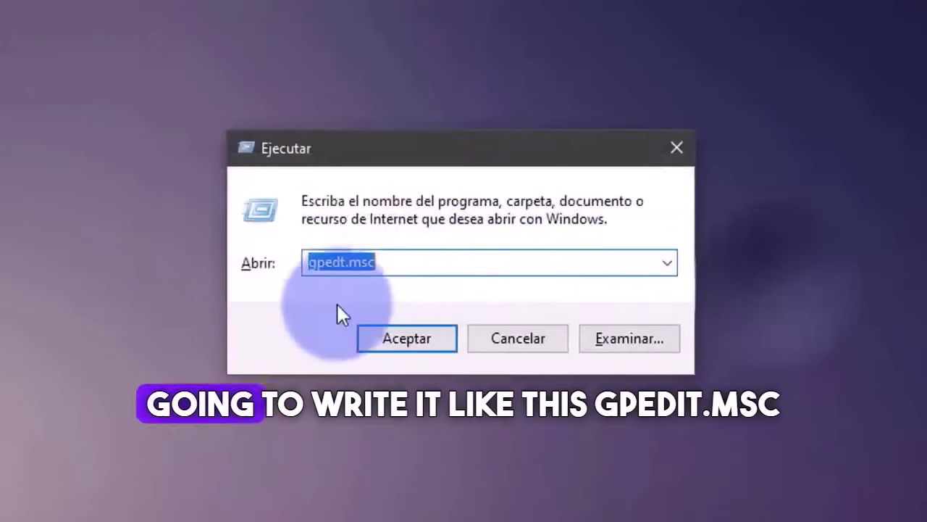
Correct the command to 'gpedit.msc' and run it to launch the Local Group Policy Editor.
left_click(332, 263)
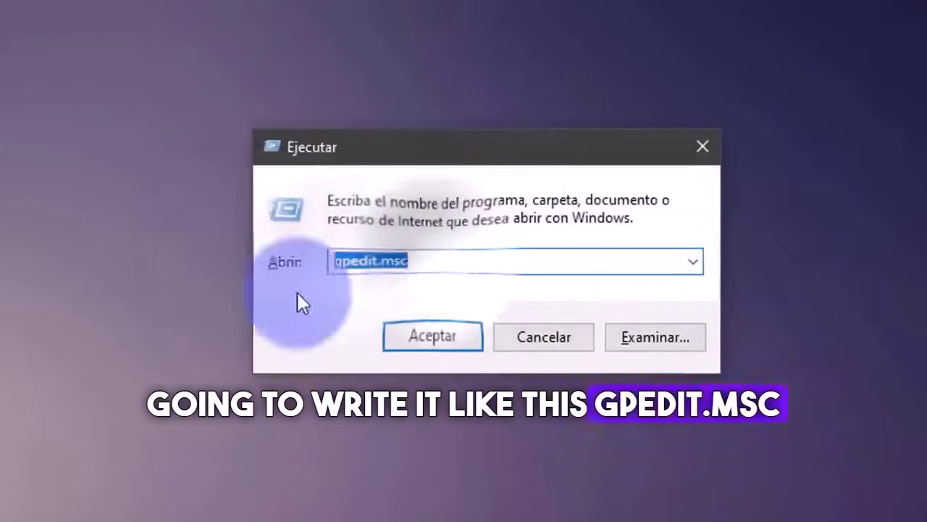
left_click_drag(338, 262, 407, 262)
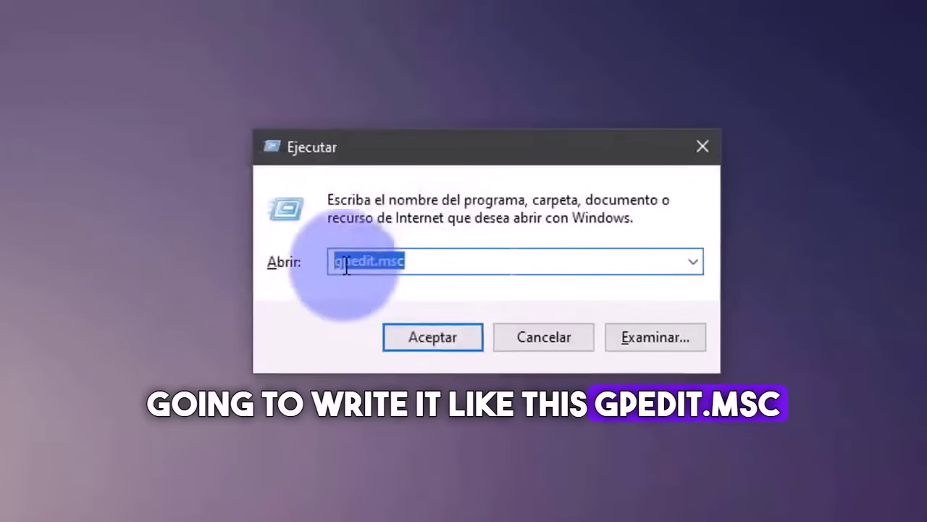
left_click(427, 263)
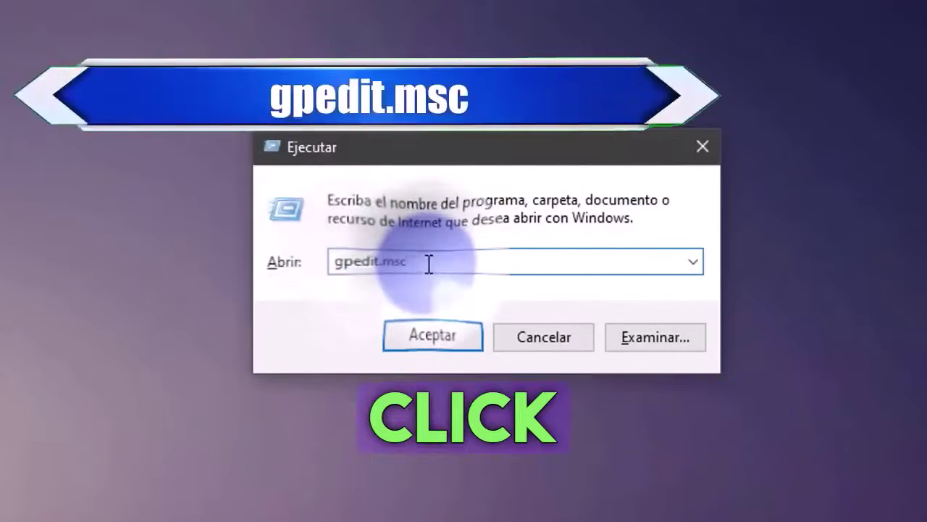
left_click(419, 337)
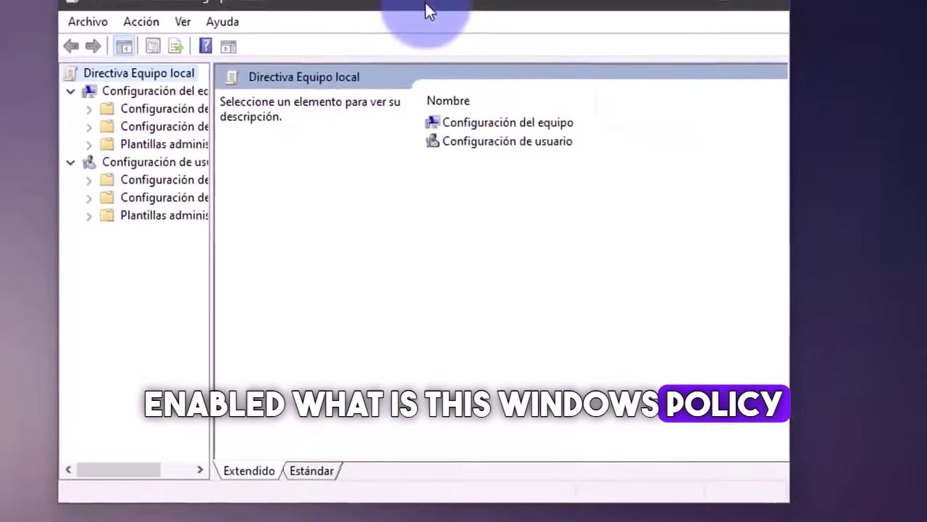
Navigate Configuración del equipo > Plantillas administrativas > Red > Programador de paquetes QoS and select Limitar ancho de banda reservable.
left_click_drag(218, 79, 263, 75)
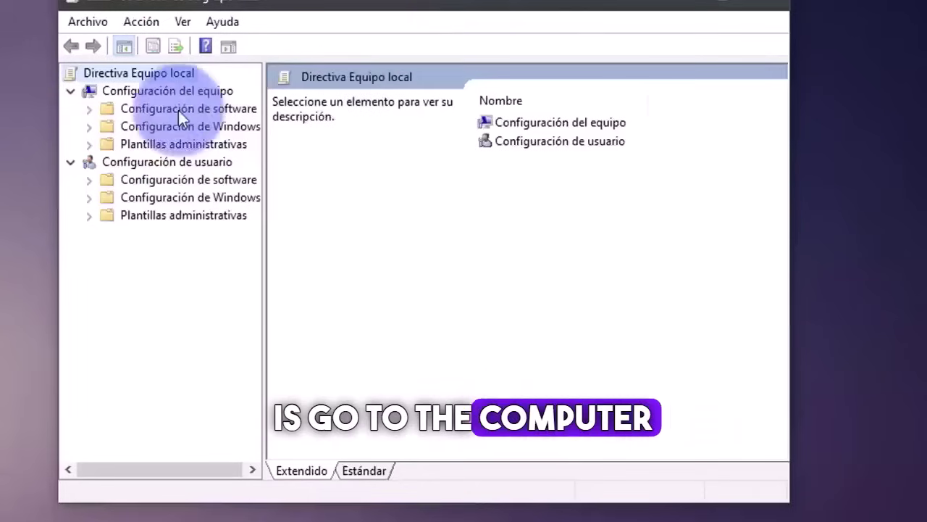
double_click(186, 90)
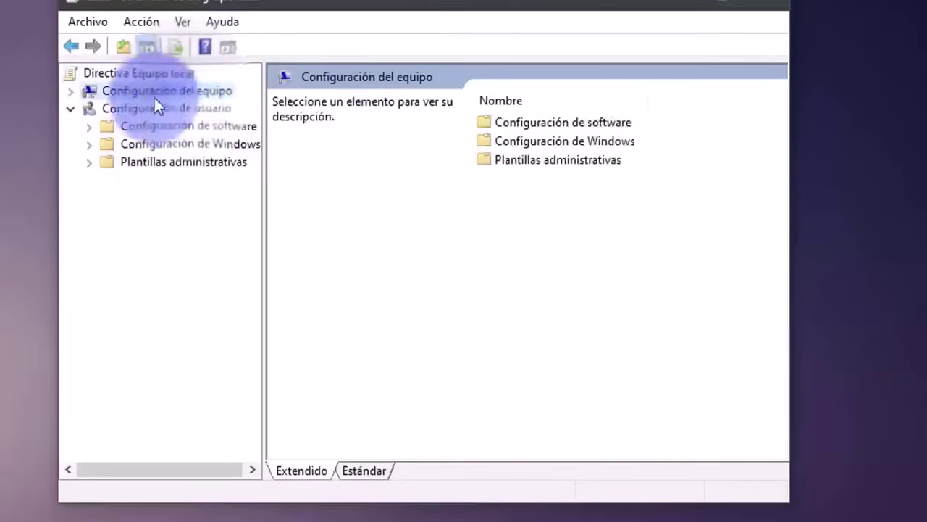
left_click(70, 91)
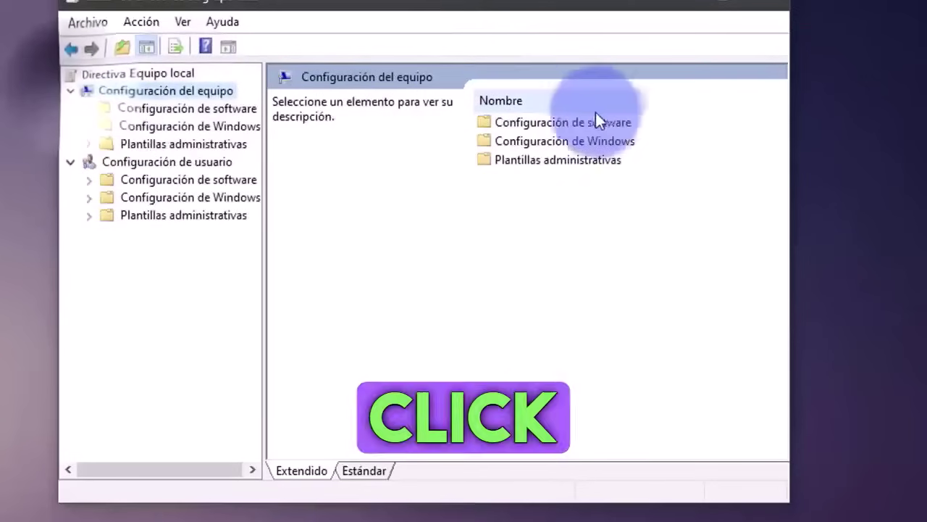
double_click(530, 160)
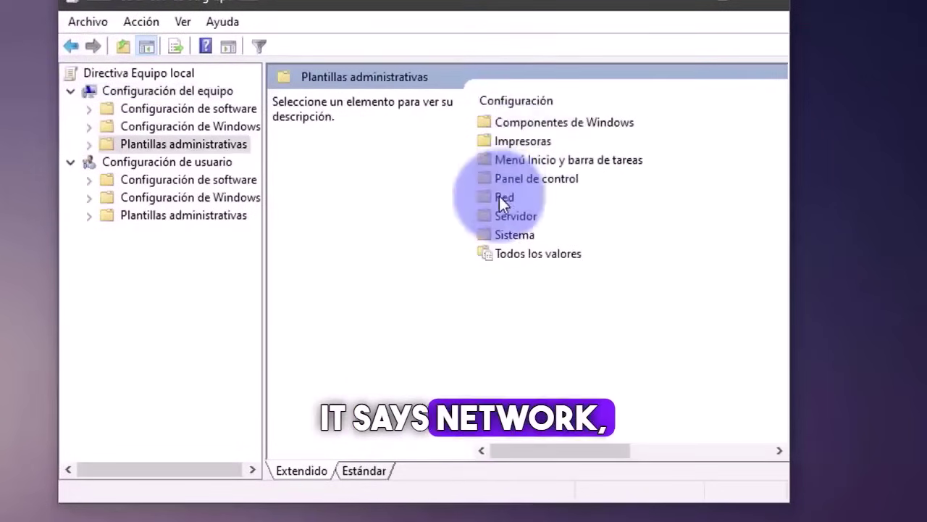
double_click(503, 200)
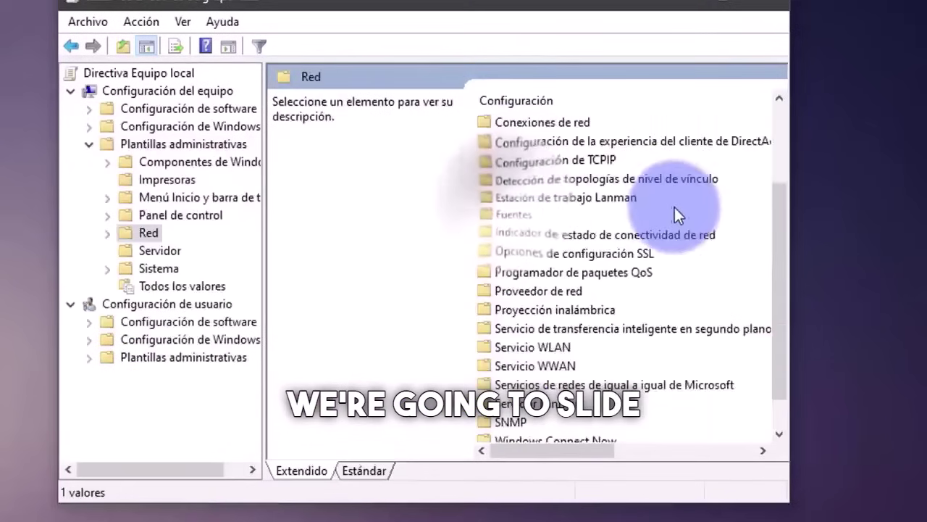
scroll(672, 207, "down", 1)
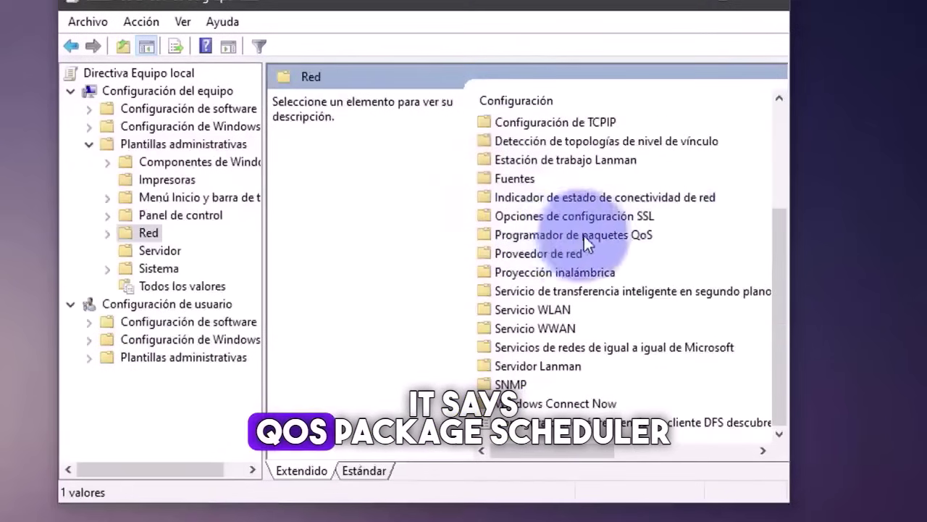
double_click(623, 235)
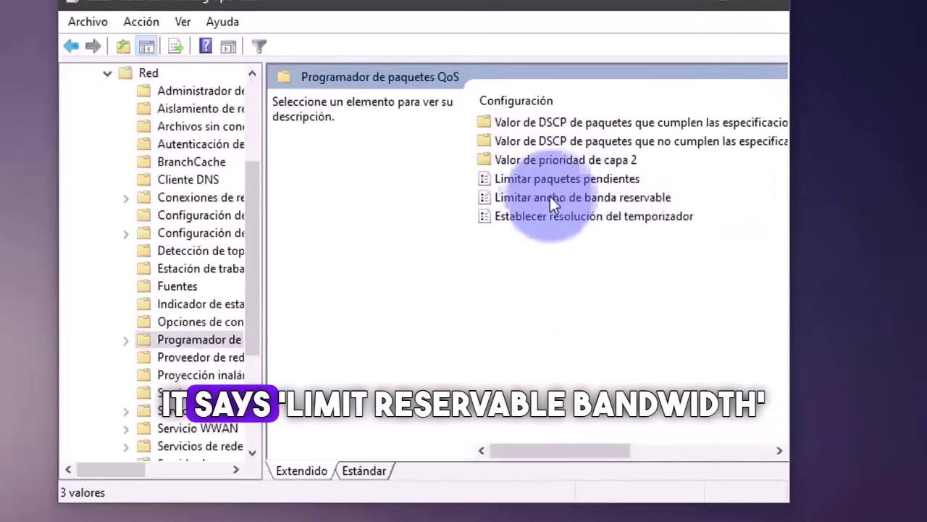
left_click(629, 197)
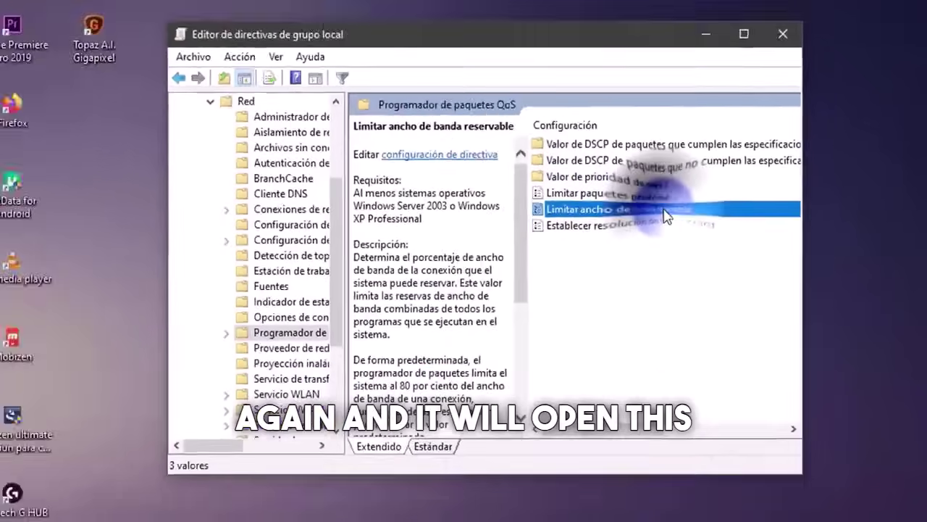
Set Limitar ancho de banda reservable to Habilitada, change the limit from 80 to 0%, and apply.
double_click(664, 212)
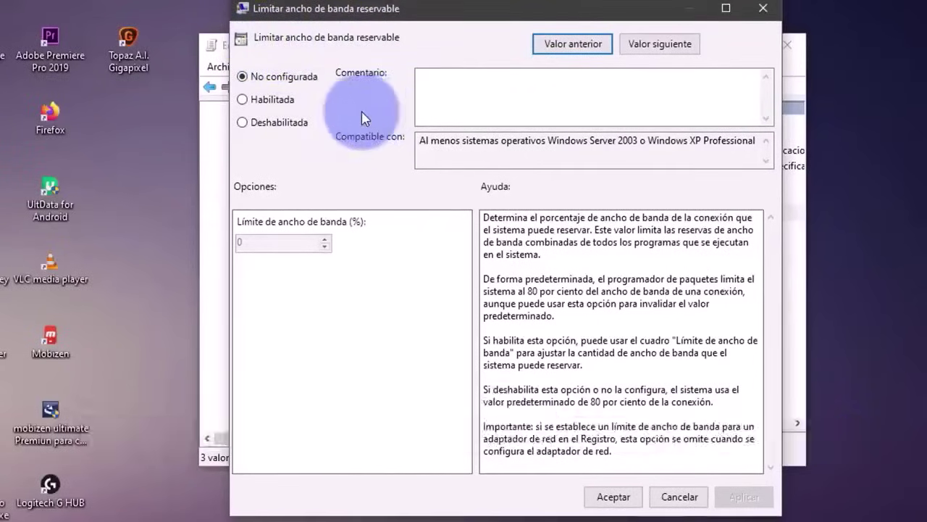
left_click(244, 99)
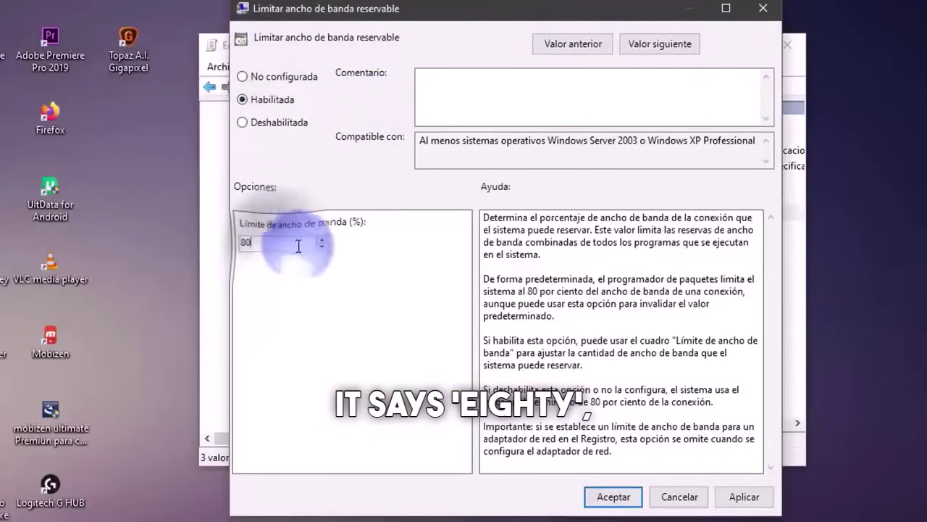
left_click_drag(304, 244, 197, 242)
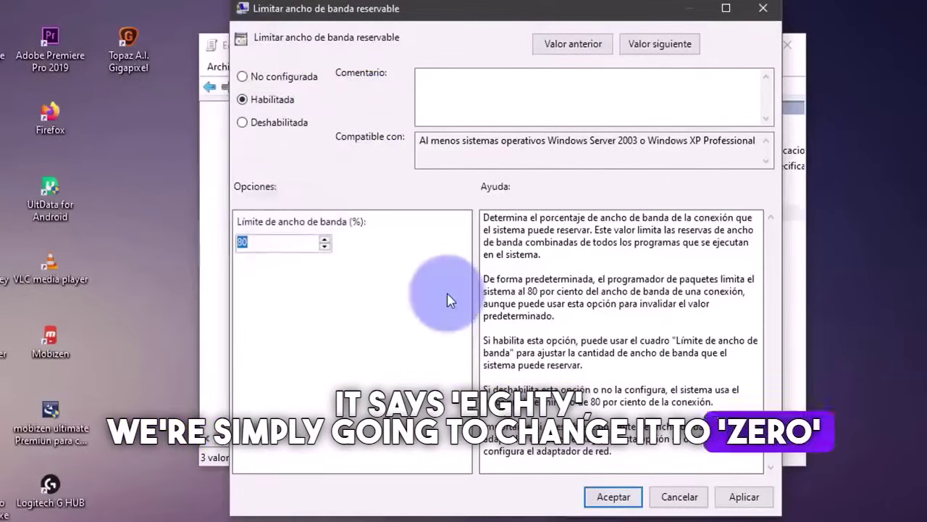
type("0")
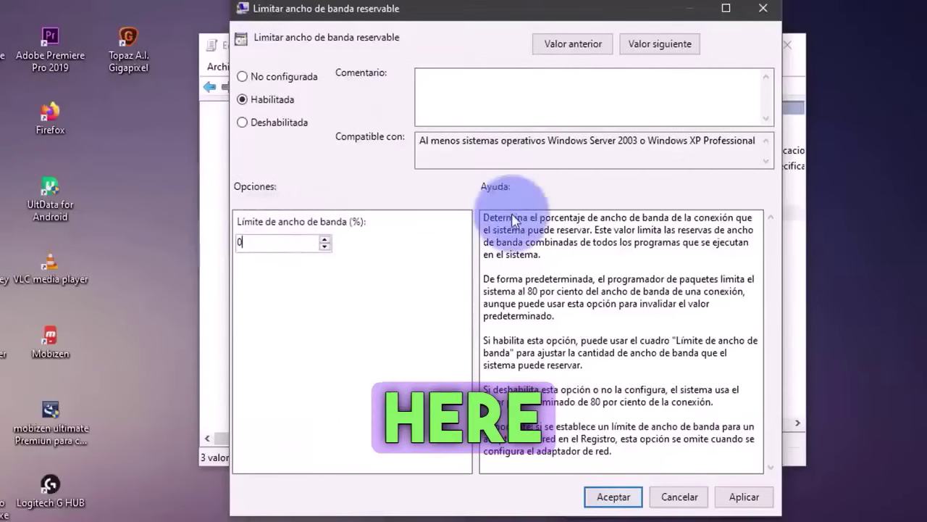
left_click(734, 497)
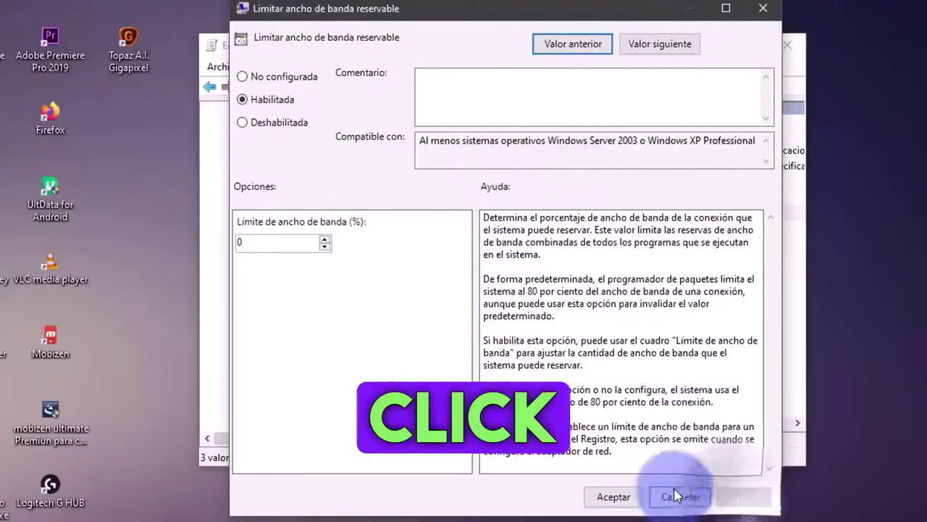
Close the Limitar ancho de banda reservable dialog with Aceptar.
left_click(613, 497)
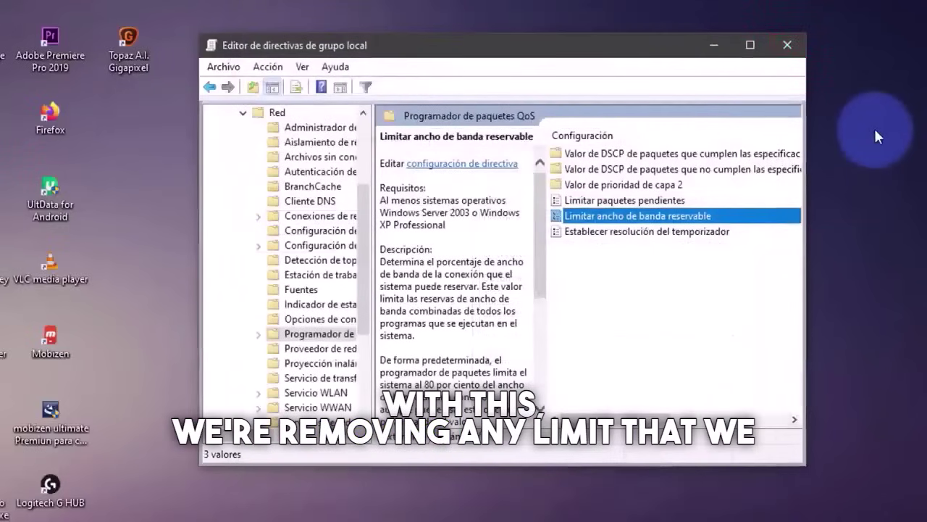